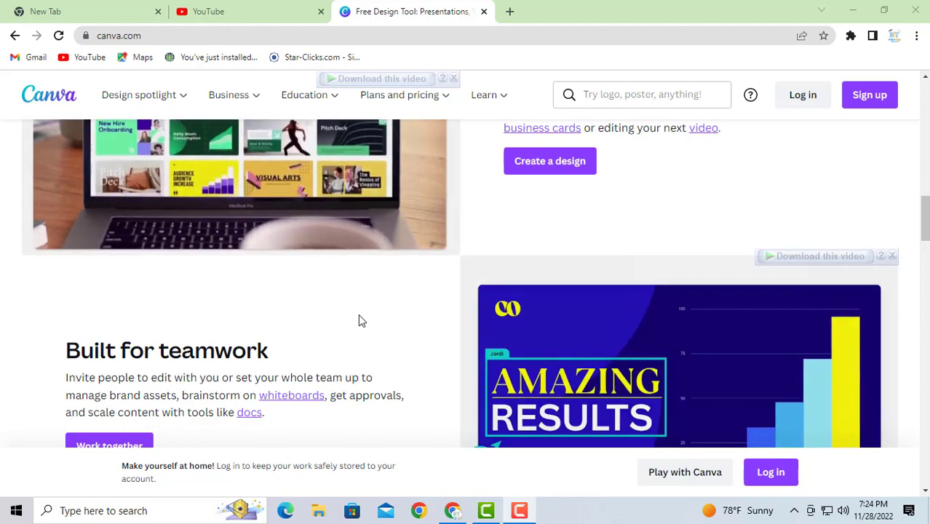
Step: Look through the Canva home page, including its plan options and the ready-made design and teamwork sections
{"action": "scroll", "coordinate": [359, 318], "scroll_direction": "up", "scroll_amount": 4}
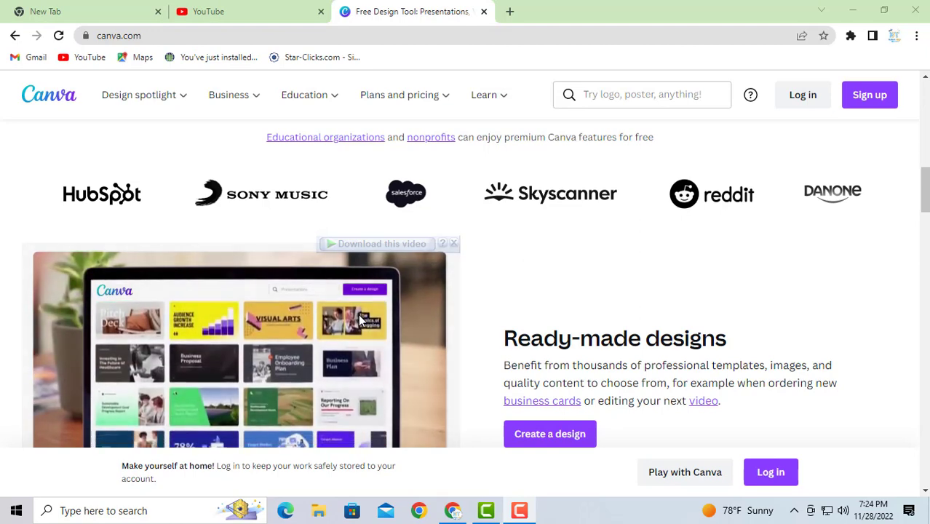
{"action": "scroll", "coordinate": [511, 280], "scroll_direction": "down", "scroll_amount": 5}
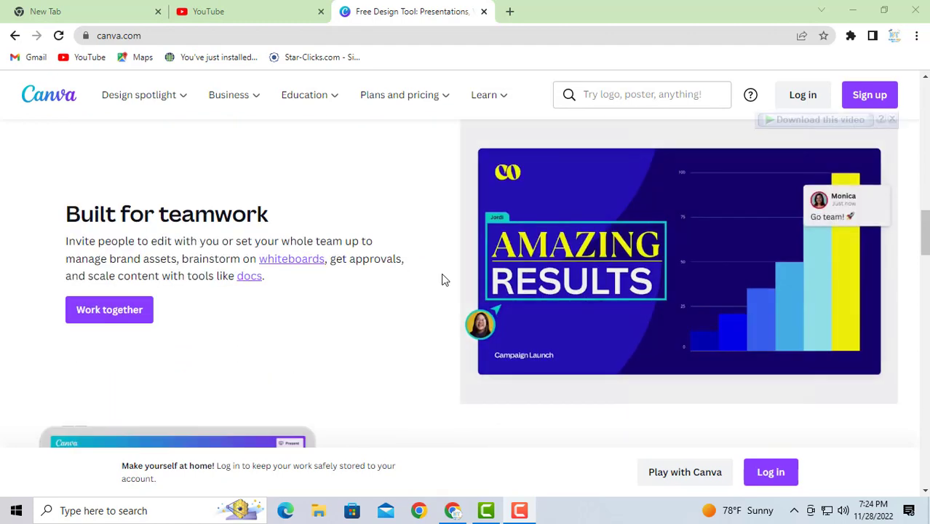
{"action": "scroll", "coordinate": [443, 280], "scroll_direction": "down", "scroll_amount": 1}
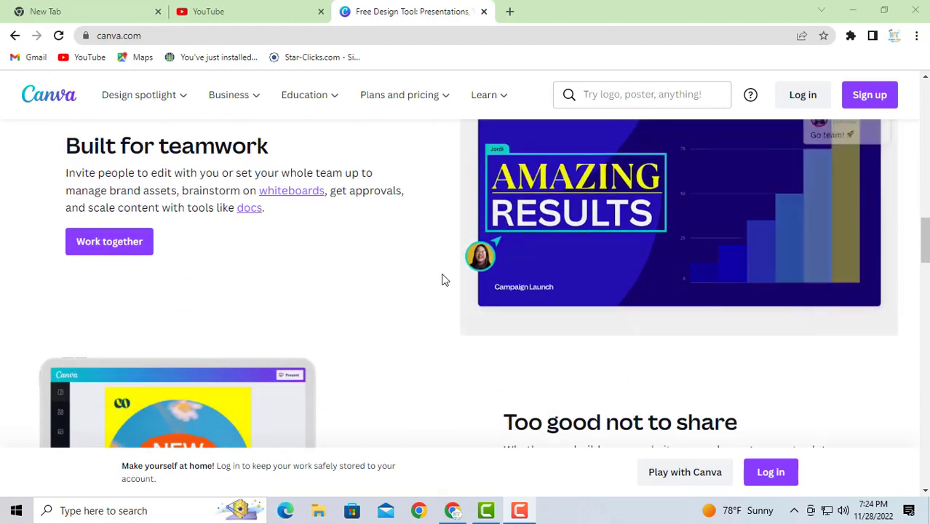
{"action": "scroll", "coordinate": [443, 279], "scroll_direction": "up", "scroll_amount": 2}
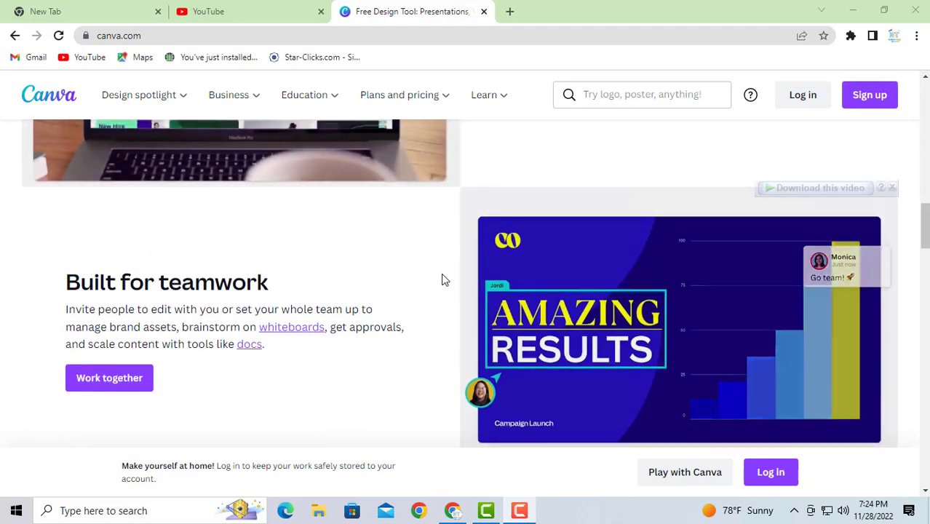
{"action": "scroll", "coordinate": [455, 283], "scroll_direction": "up", "scroll_amount": 2}
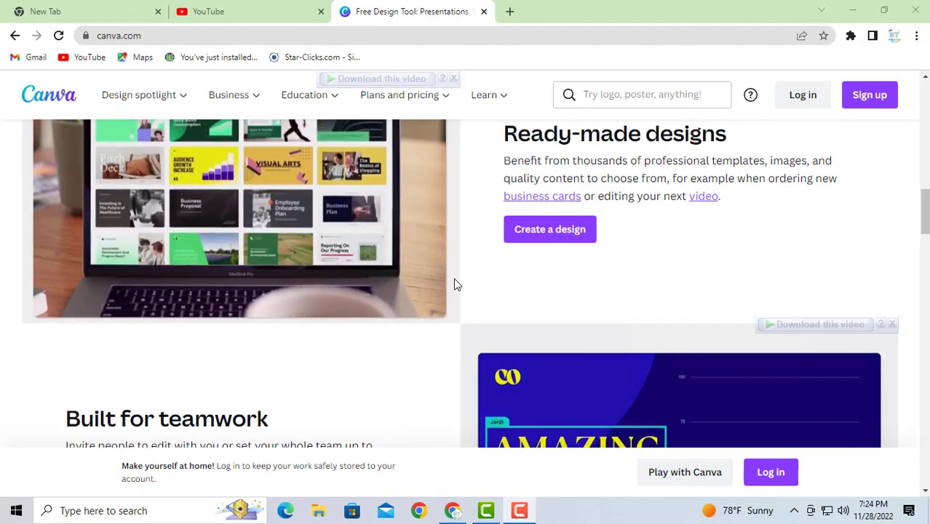
{"action": "scroll", "coordinate": [491, 255], "scroll_direction": "up", "scroll_amount": 8}
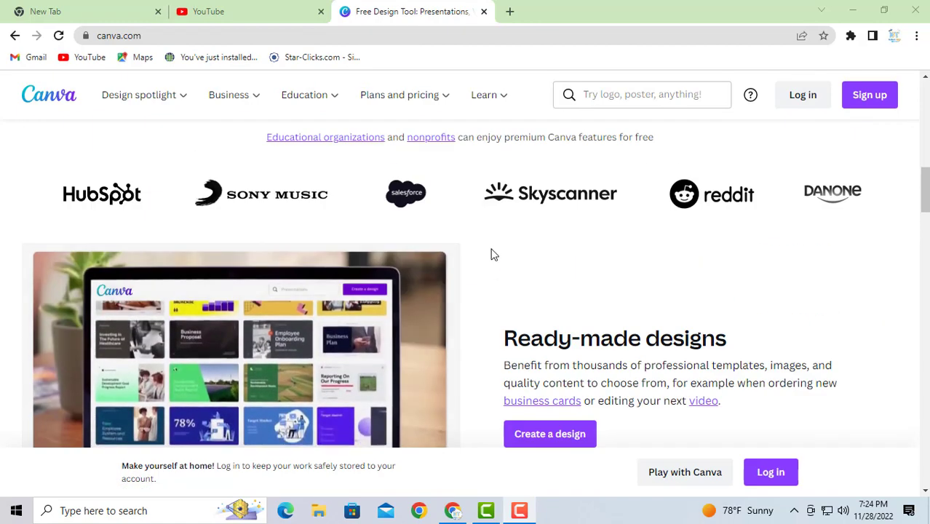
{"action": "scroll", "coordinate": [492, 254], "scroll_direction": "up", "scroll_amount": 5}
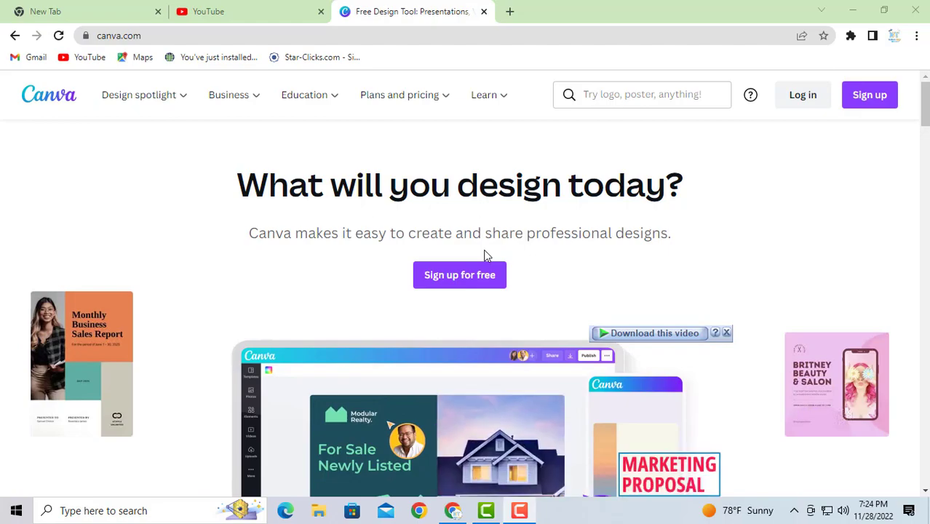
{"action": "scroll", "coordinate": [486, 256], "scroll_direction": "down", "scroll_amount": 5}
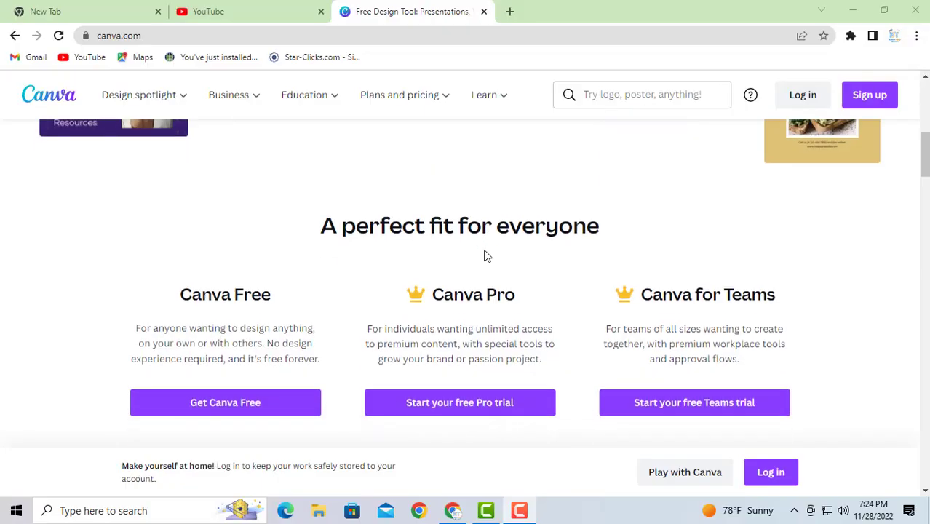
{"action": "scroll", "coordinate": [484, 255], "scroll_direction": "down", "scroll_amount": 7}
{"action": "scroll", "coordinate": [486, 256], "scroll_direction": "up", "scroll_amount": 1}
{"action": "scroll", "coordinate": [484, 257], "scroll_direction": "up", "scroll_amount": 6}
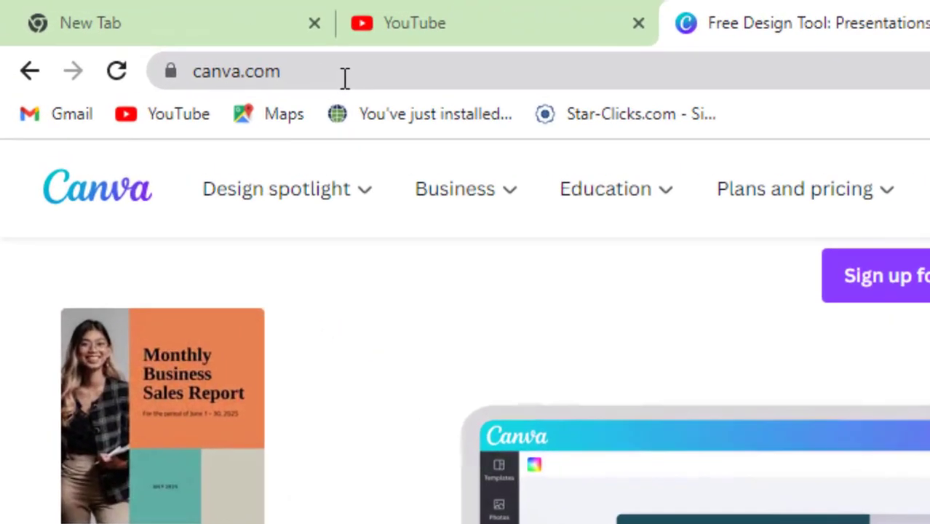
{"action": "left_click", "coordinate": [173, 39]}
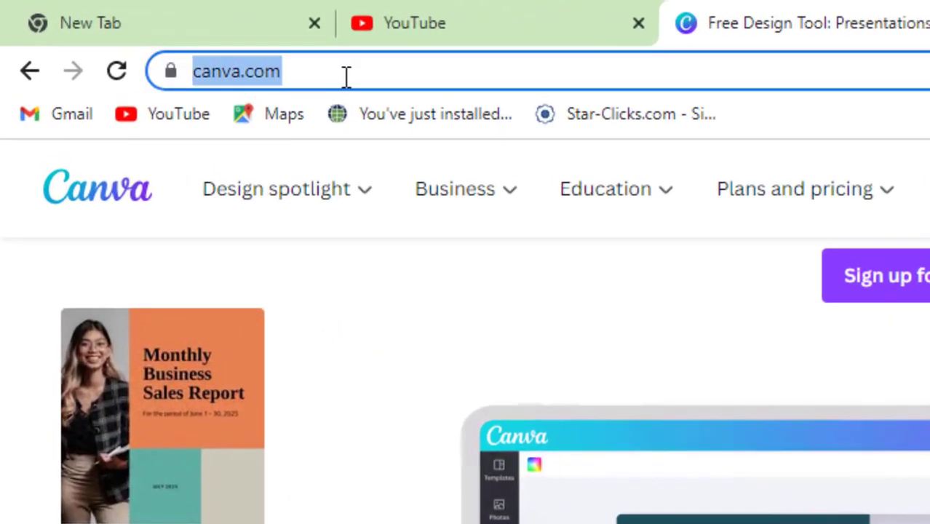
{"action": "left_click", "coordinate": [346, 76]}
{"action": "left_click_drag", "start_coordinate": [410, 73], "coordinate": [210, 83]}
{"action": "left_click", "coordinate": [336, 73]}
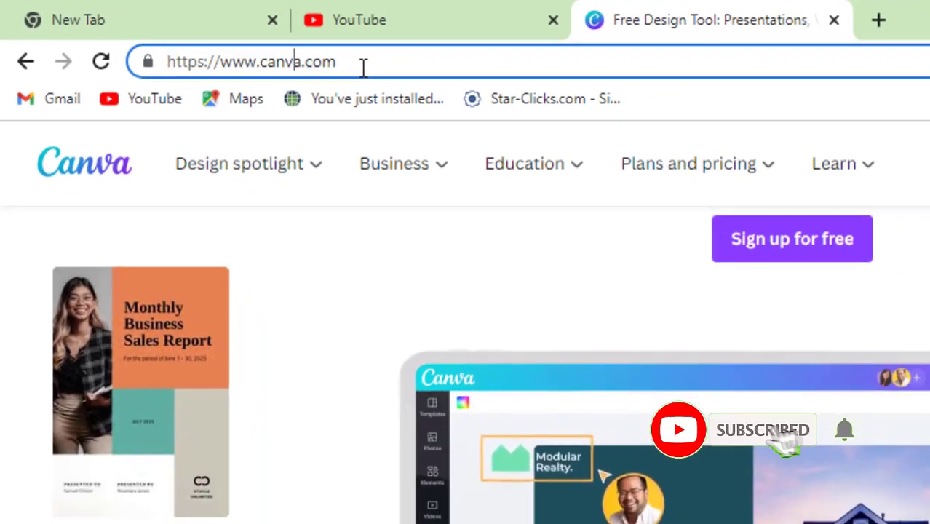
{"action": "left_click", "coordinate": [364, 68]}
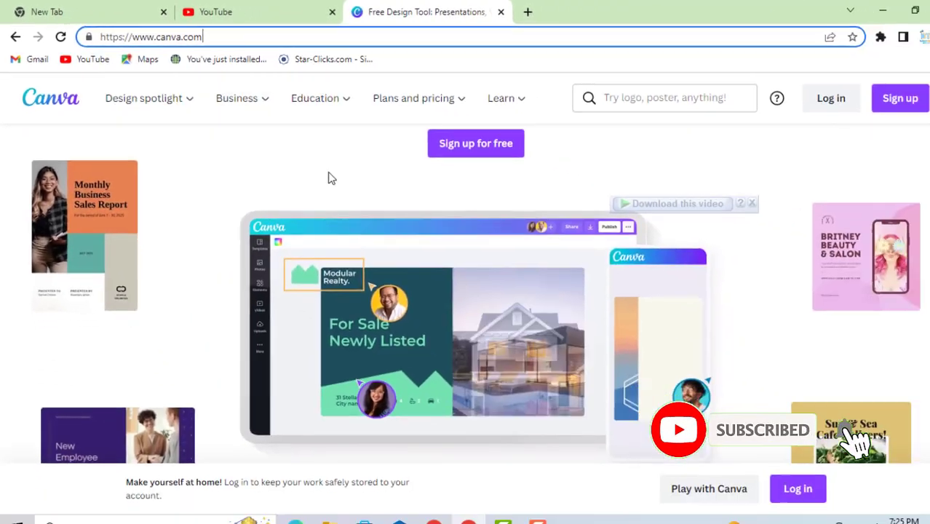
Step: Sign up for free by continuing with Google and choosing the listed Google account
{"action": "scroll", "coordinate": [545, 291], "scroll_direction": "up", "scroll_amount": 2}
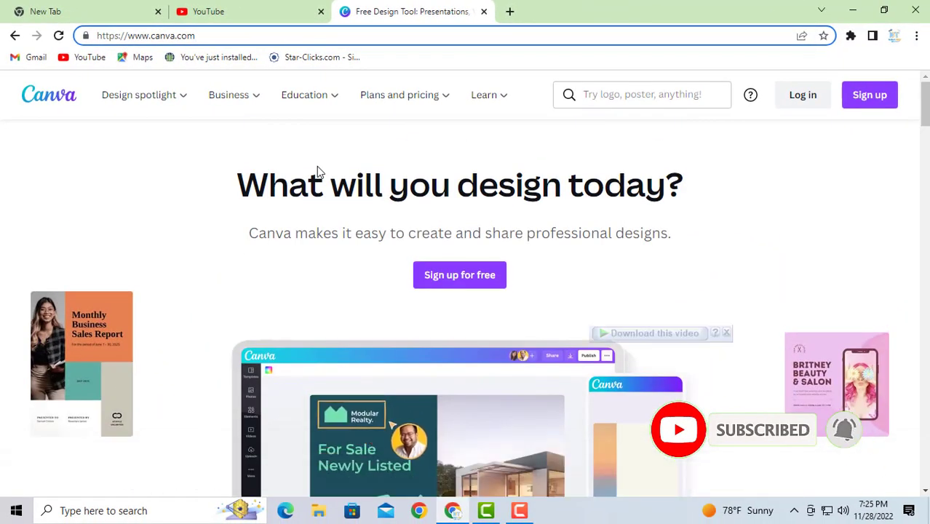
{"action": "scroll", "coordinate": [318, 178], "scroll_direction": "down", "scroll_amount": 3}
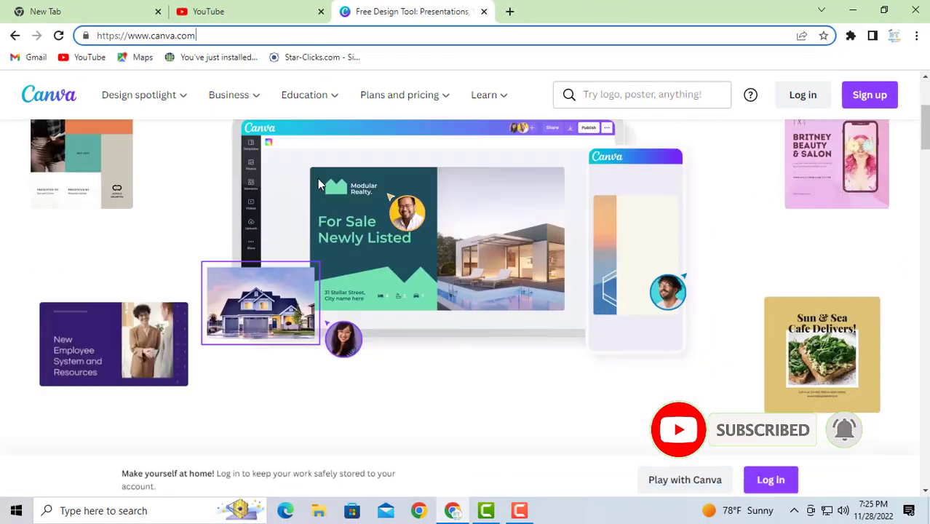
{"action": "scroll", "coordinate": [317, 178], "scroll_direction": "up", "scroll_amount": 3}
{"action": "scroll", "coordinate": [468, 163], "scroll_direction": "down", "scroll_amount": 1}
{"action": "scroll", "coordinate": [466, 168], "scroll_direction": "up", "scroll_amount": 1}
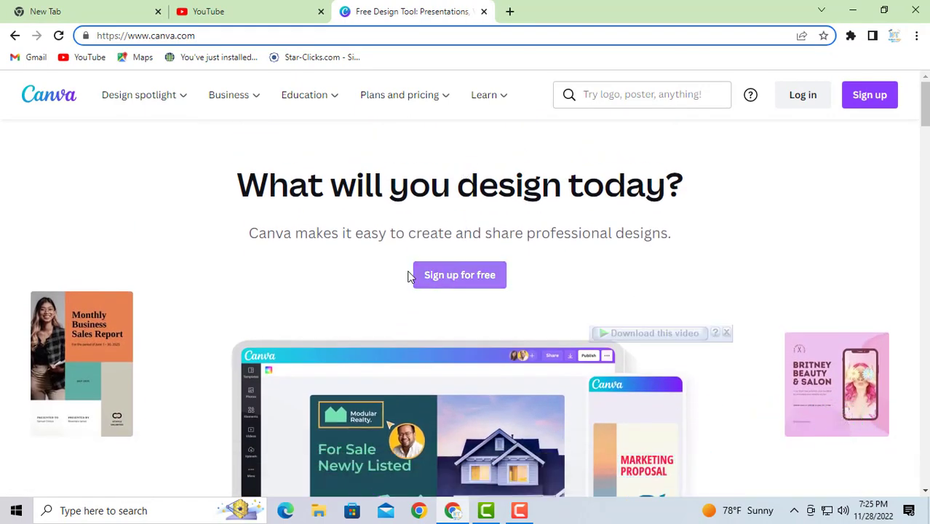
{"action": "left_click", "coordinate": [456, 291]}
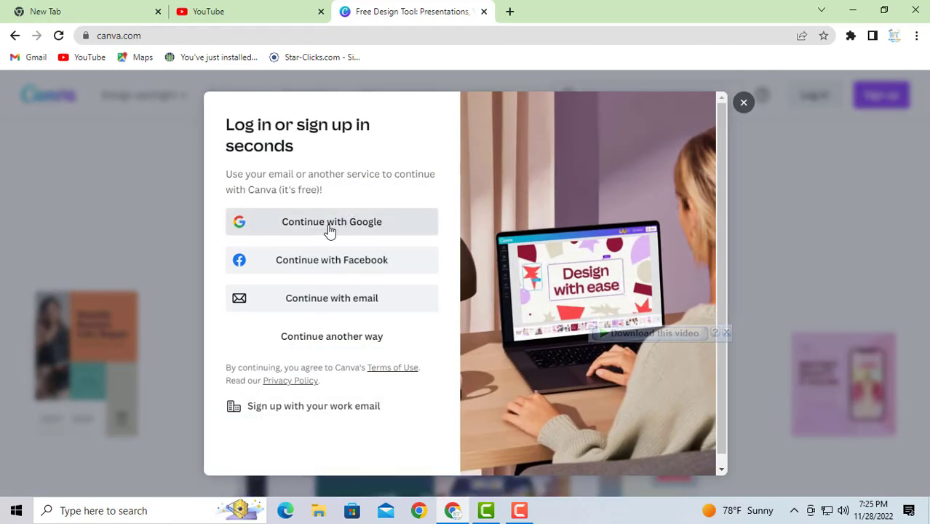
{"action": "left_click", "coordinate": [362, 224]}
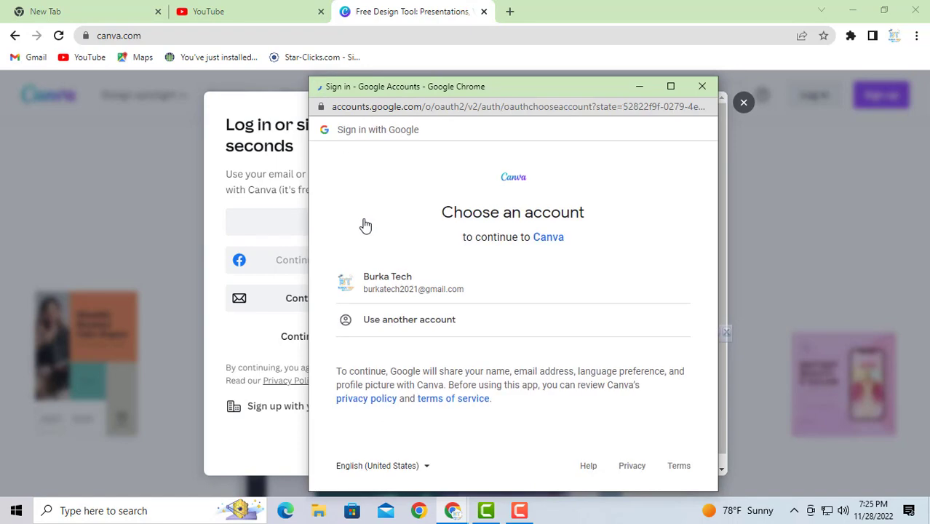
{"action": "left_click", "coordinate": [401, 283]}
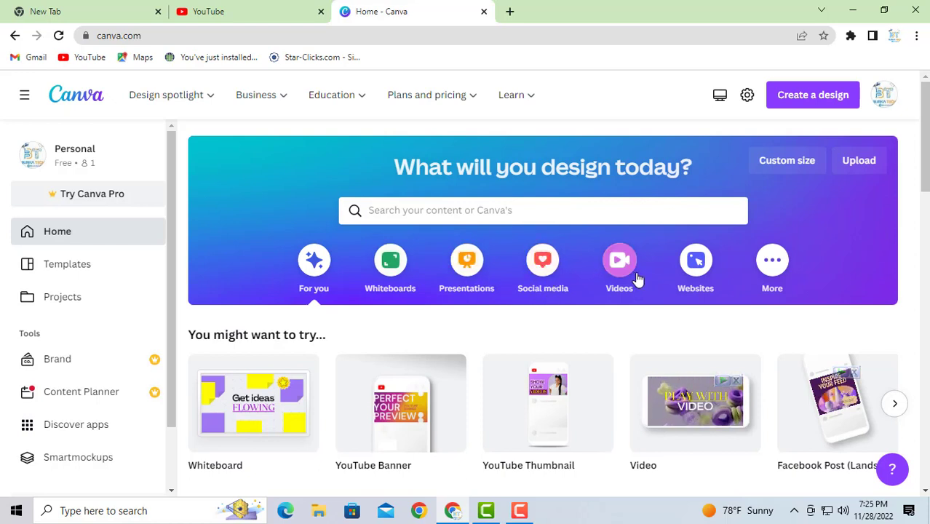
Step: Examine the additional design types under More and the ready-made templates offered for them on the home page
{"action": "left_click", "coordinate": [772, 260]}
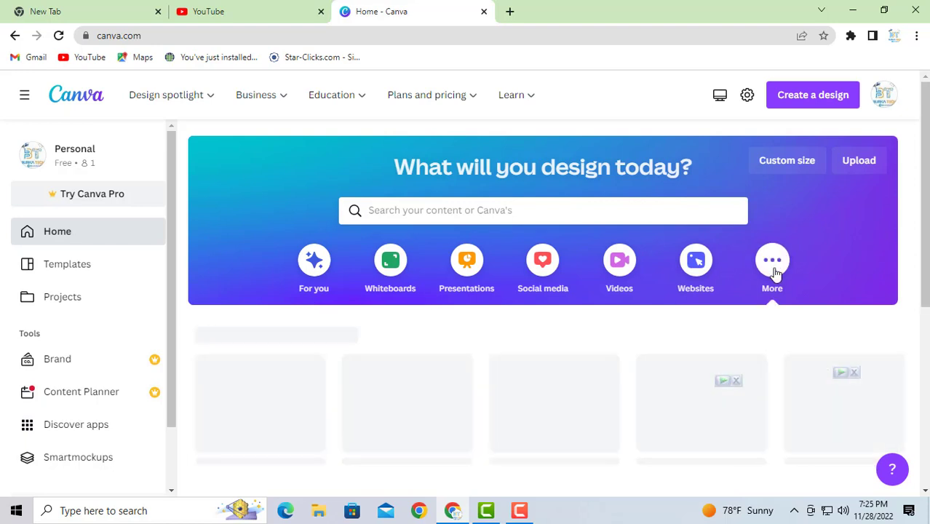
{"action": "scroll", "coordinate": [551, 316], "scroll_direction": "down", "scroll_amount": 1}
{"action": "scroll", "coordinate": [551, 315], "scroll_direction": "down", "scroll_amount": 1}
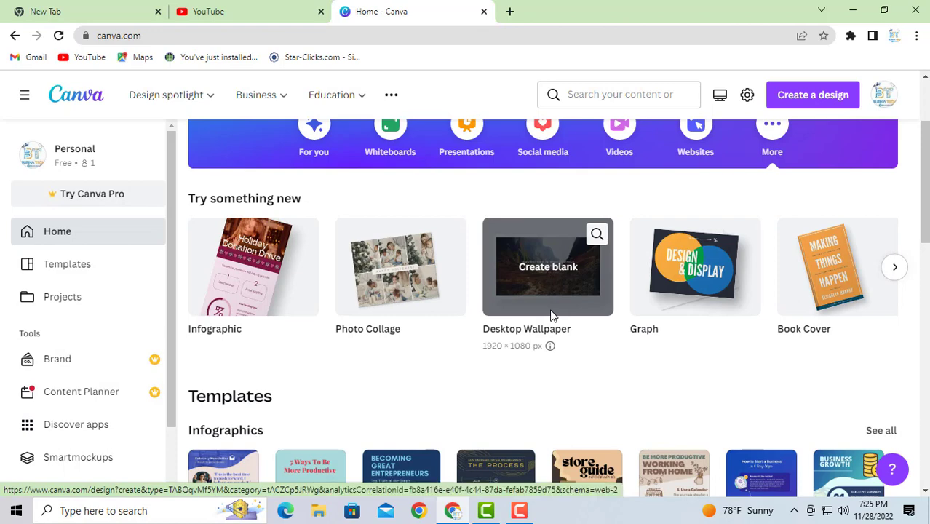
{"action": "left_click", "coordinate": [890, 273]}
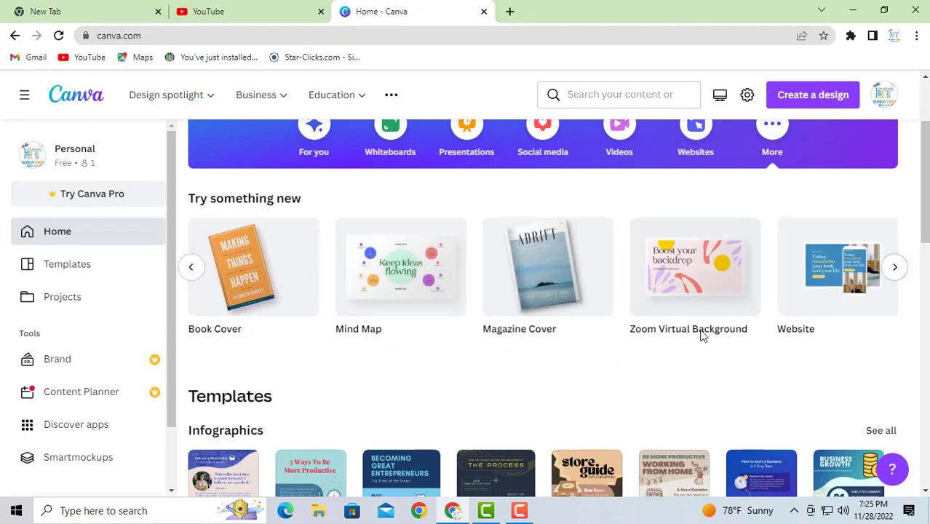
{"action": "scroll", "coordinate": [440, 310], "scroll_direction": "down", "scroll_amount": 10}
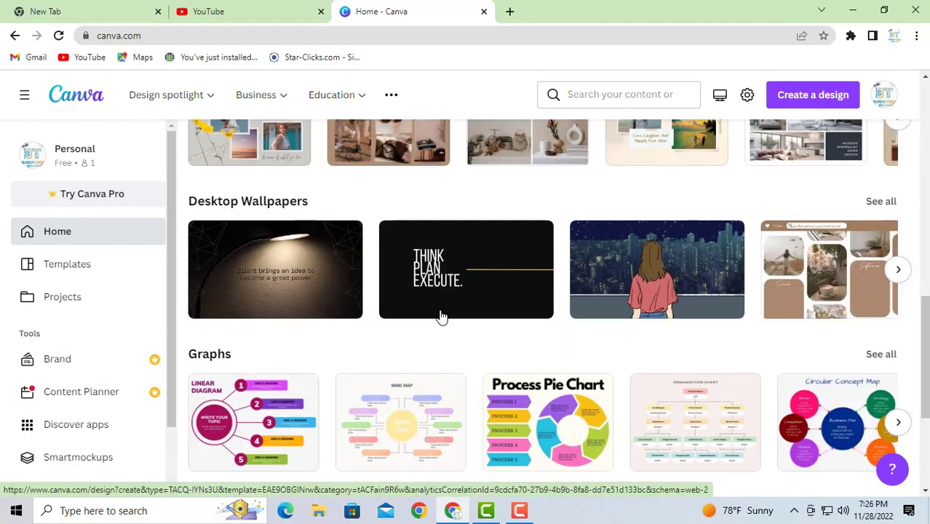
{"action": "scroll", "coordinate": [441, 317], "scroll_direction": "up", "scroll_amount": 10}
{"action": "scroll", "coordinate": [440, 317], "scroll_direction": "down", "scroll_amount": 2}
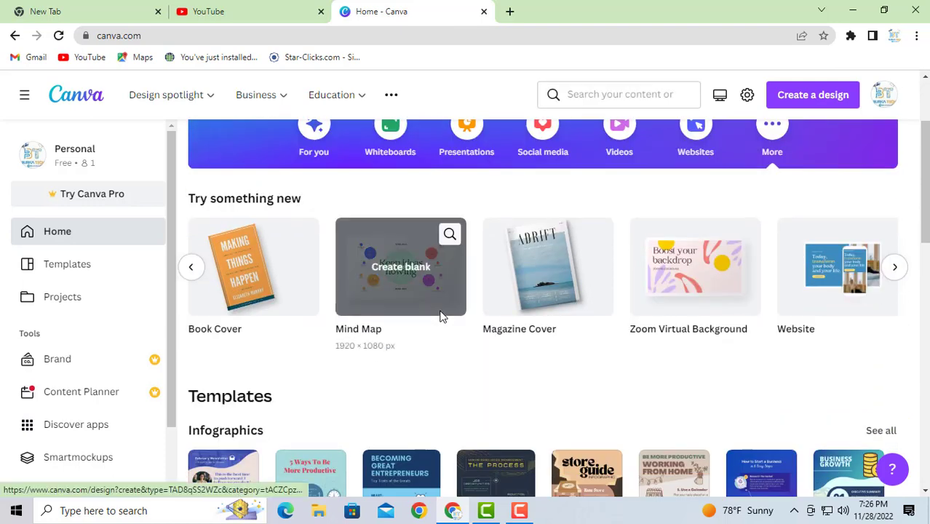
{"action": "scroll", "coordinate": [441, 317], "scroll_direction": "down", "scroll_amount": 1}
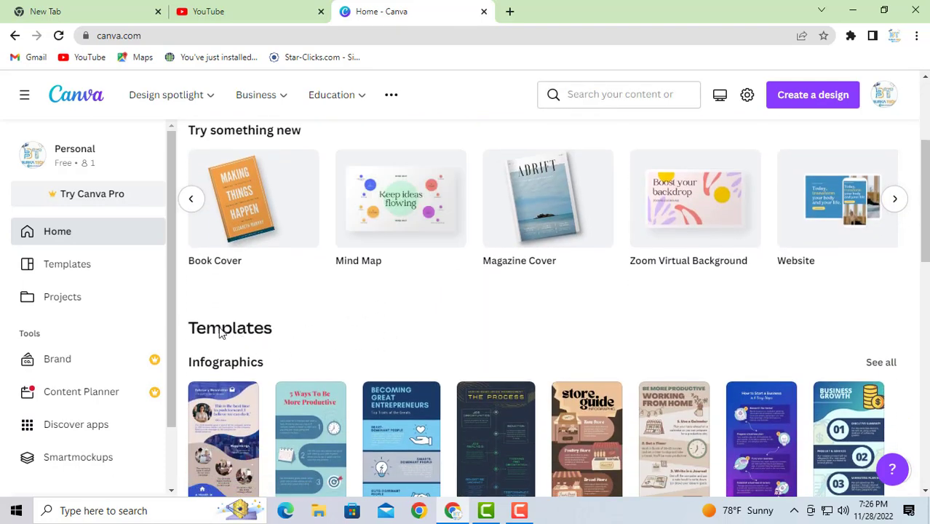
{"action": "scroll", "coordinate": [280, 331], "scroll_direction": "down", "scroll_amount": 1}
{"action": "scroll", "coordinate": [283, 328], "scroll_direction": "up", "scroll_amount": 2}
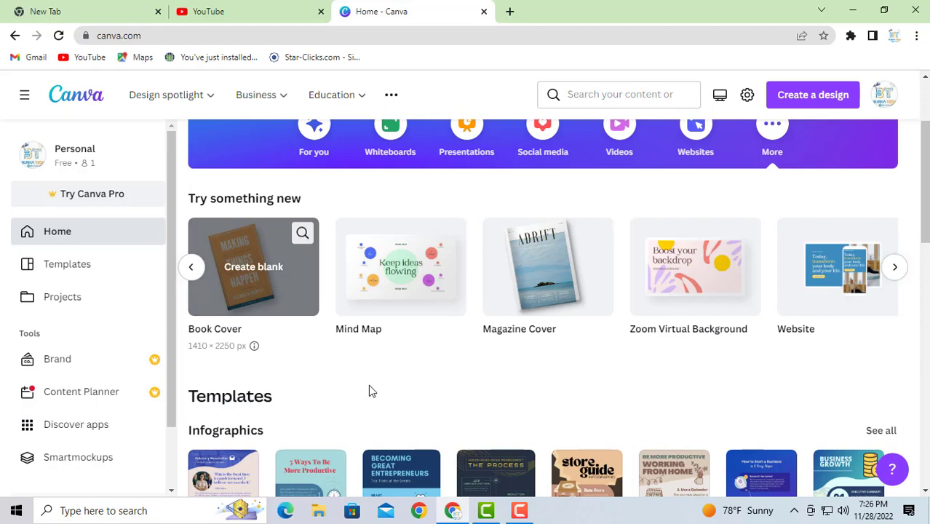
{"action": "scroll", "coordinate": [370, 388], "scroll_direction": "up", "scroll_amount": 2}
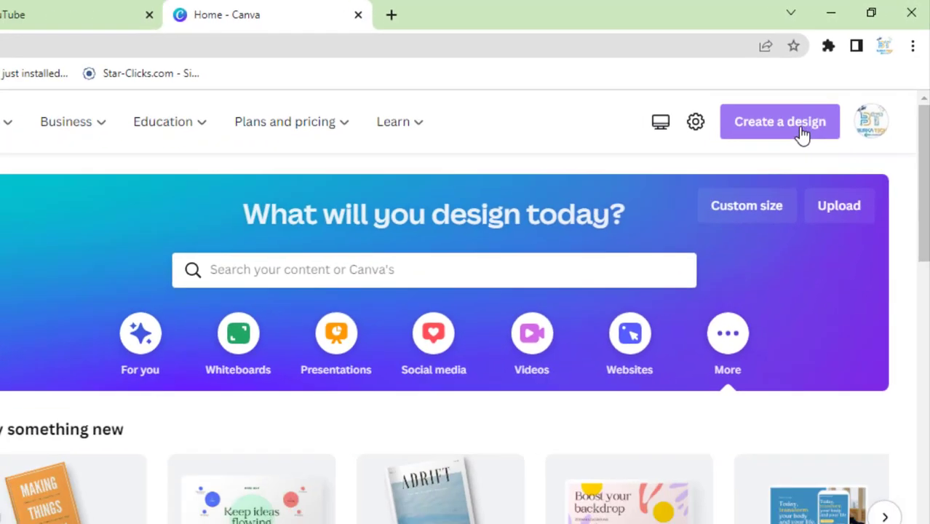
Step: Review the suggested formats for a new design and create a blank YouTube Thumbnail of 1280 × 720 px
{"action": "left_click", "coordinate": [797, 159]}
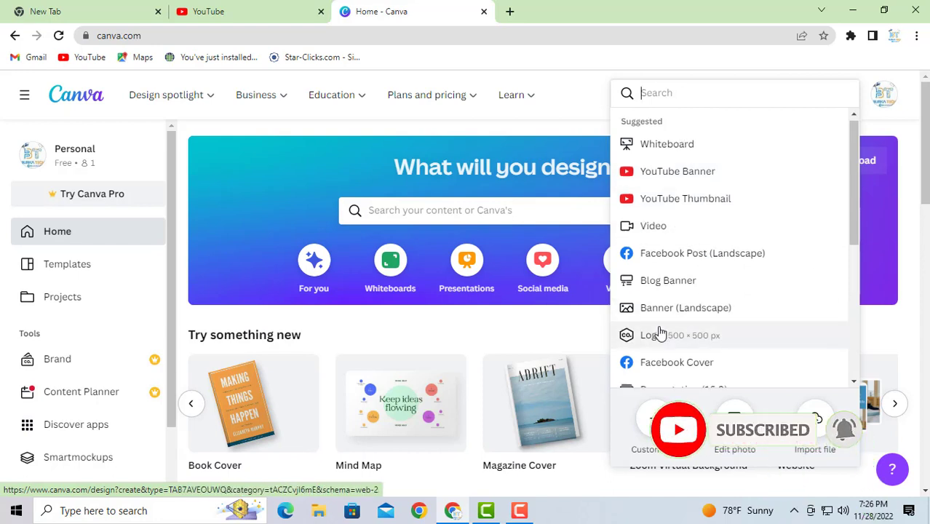
{"action": "scroll", "coordinate": [688, 300], "scroll_direction": "down", "scroll_amount": 3}
{"action": "scroll", "coordinate": [688, 299], "scroll_direction": "down", "scroll_amount": 1}
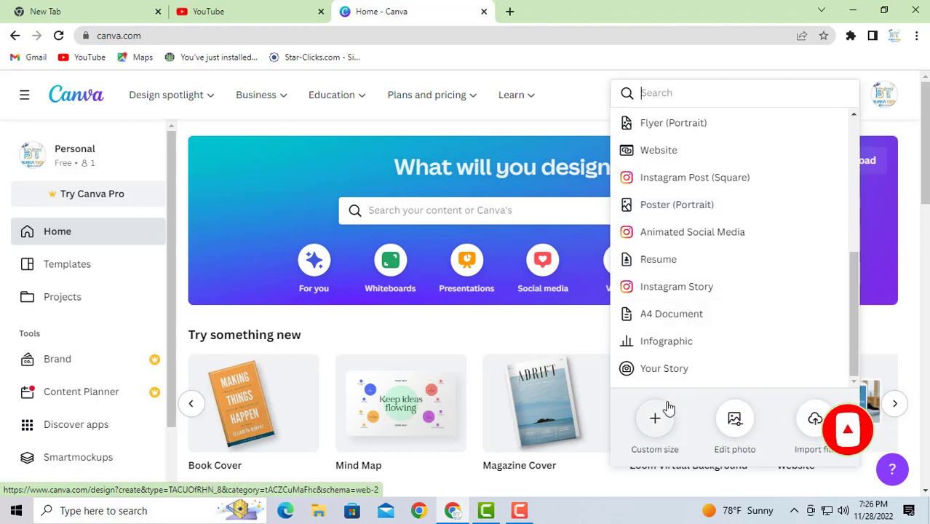
{"action": "scroll", "coordinate": [717, 233], "scroll_direction": "up", "scroll_amount": 2}
{"action": "scroll", "coordinate": [721, 244], "scroll_direction": "up", "scroll_amount": 2}
{"action": "scroll", "coordinate": [723, 250], "scroll_direction": "down", "scroll_amount": 3}
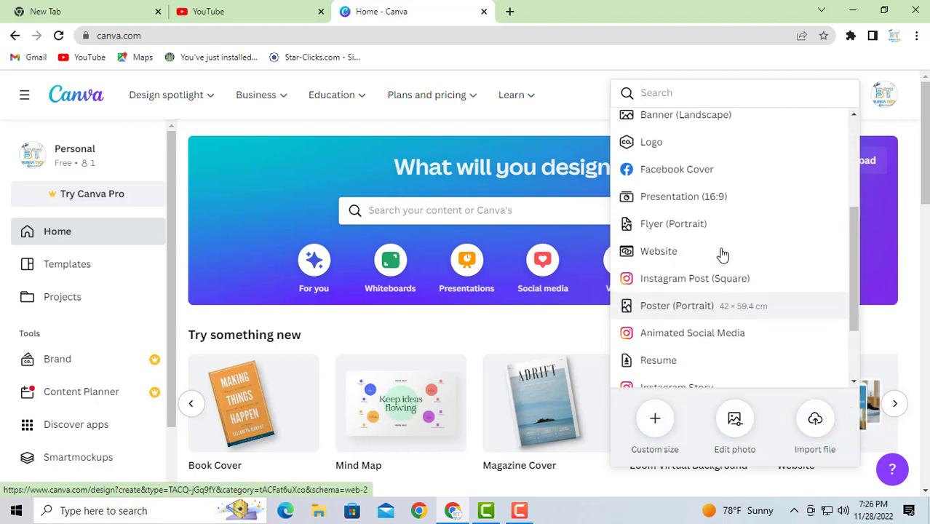
{"action": "scroll", "coordinate": [695, 335], "scroll_direction": "up", "scroll_amount": 2}
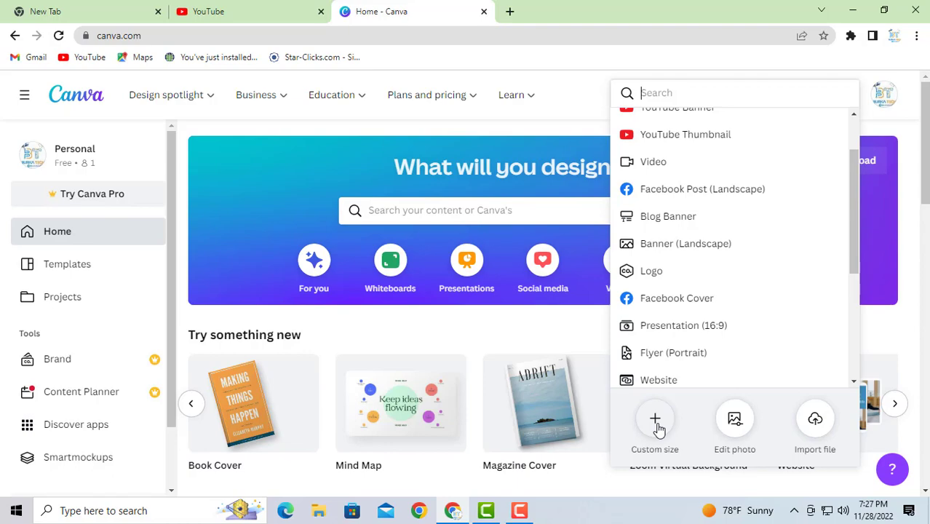
{"action": "scroll", "coordinate": [641, 373], "scroll_direction": "up", "scroll_amount": 2}
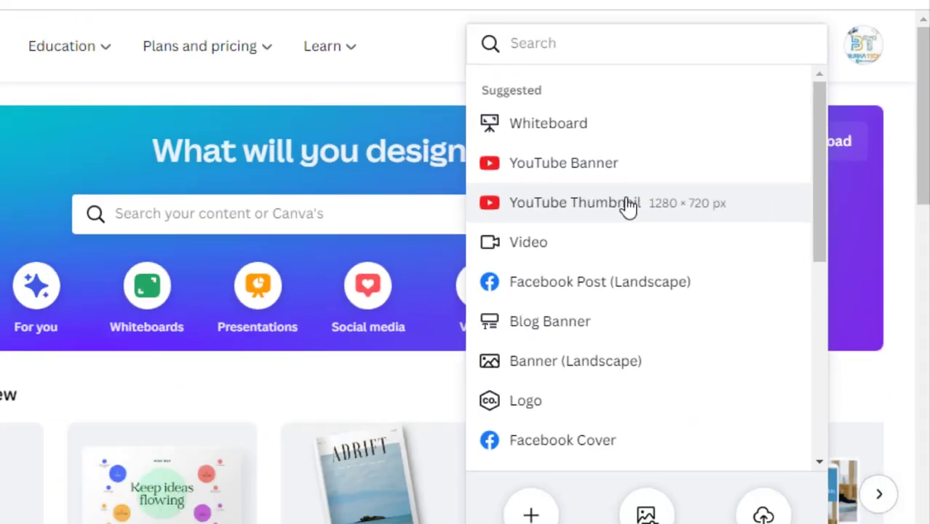
{"action": "left_click", "coordinate": [625, 204]}
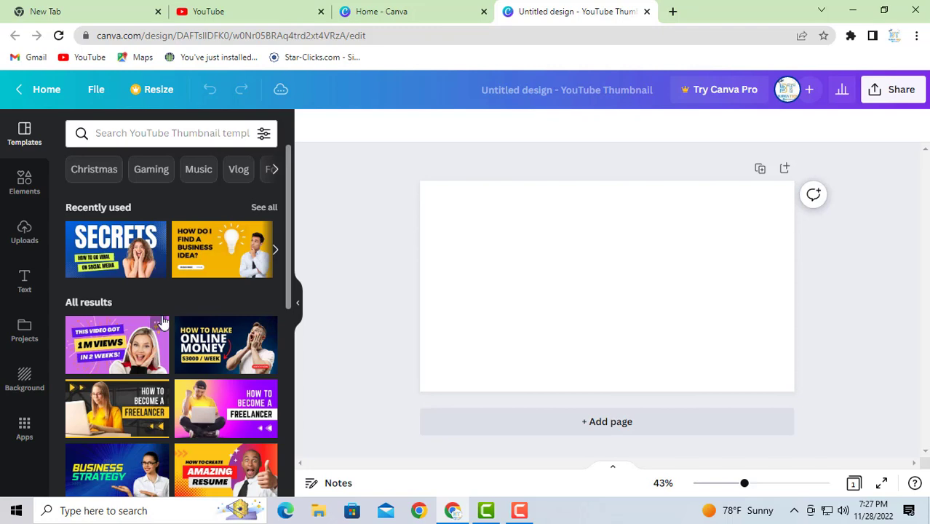
Step: Apply the yellow "How to Write Catchy Headline" template with the man in glasses to the blank thumbnail
{"action": "scroll", "coordinate": [163, 323], "scroll_direction": "down", "scroll_amount": 10}
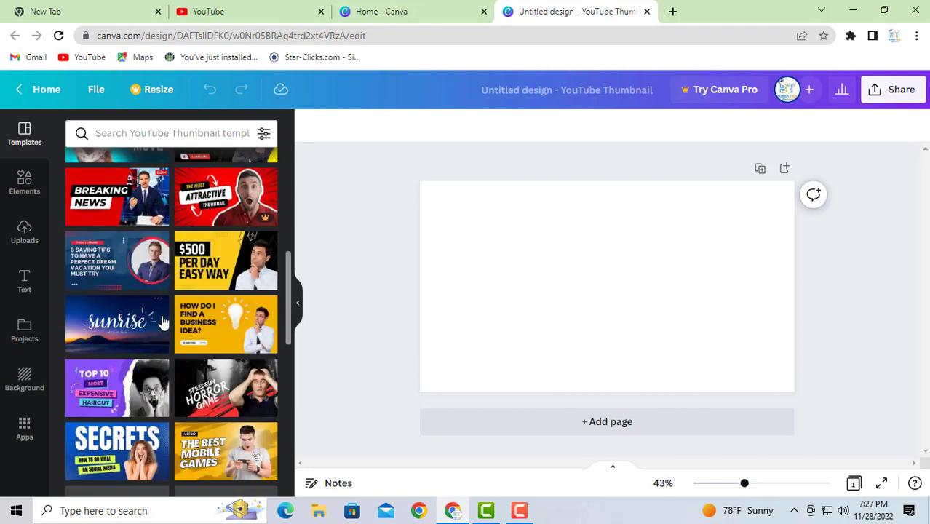
{"action": "scroll", "coordinate": [141, 306], "scroll_direction": "down", "scroll_amount": 4}
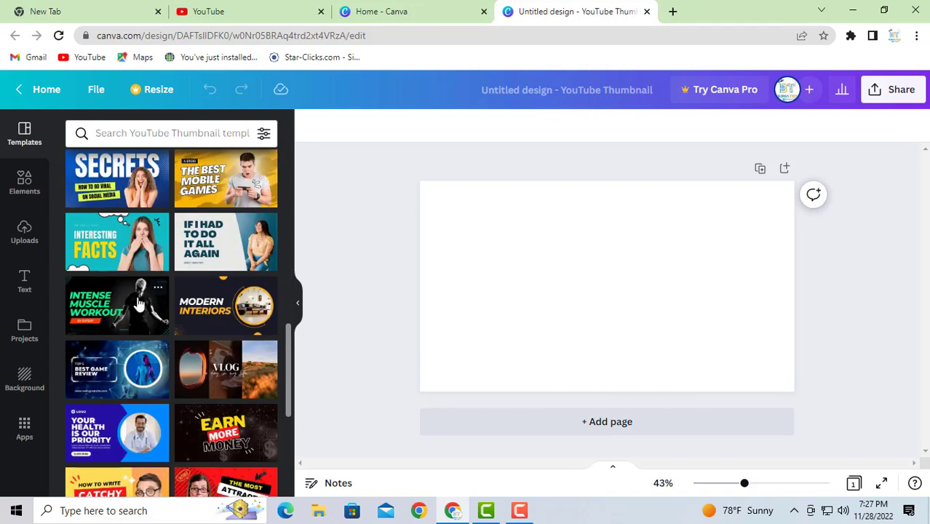
{"action": "scroll", "coordinate": [138, 304], "scroll_direction": "down", "scroll_amount": 2}
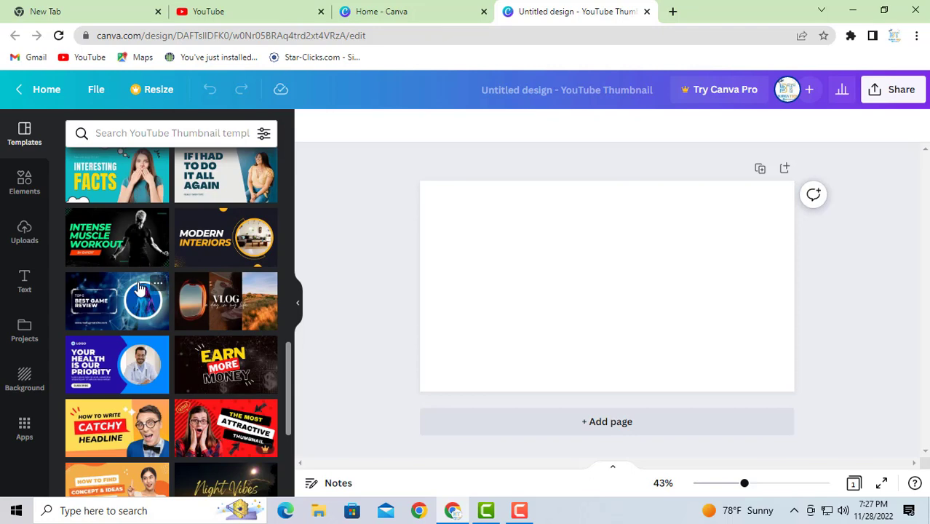
{"action": "scroll", "coordinate": [140, 289], "scroll_direction": "up", "scroll_amount": 5}
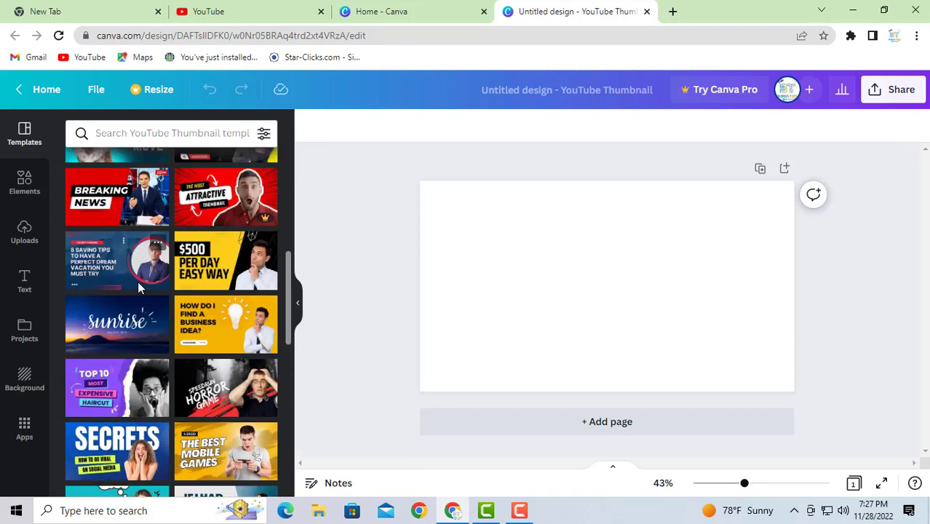
{"action": "scroll", "coordinate": [141, 288], "scroll_direction": "up", "scroll_amount": 2}
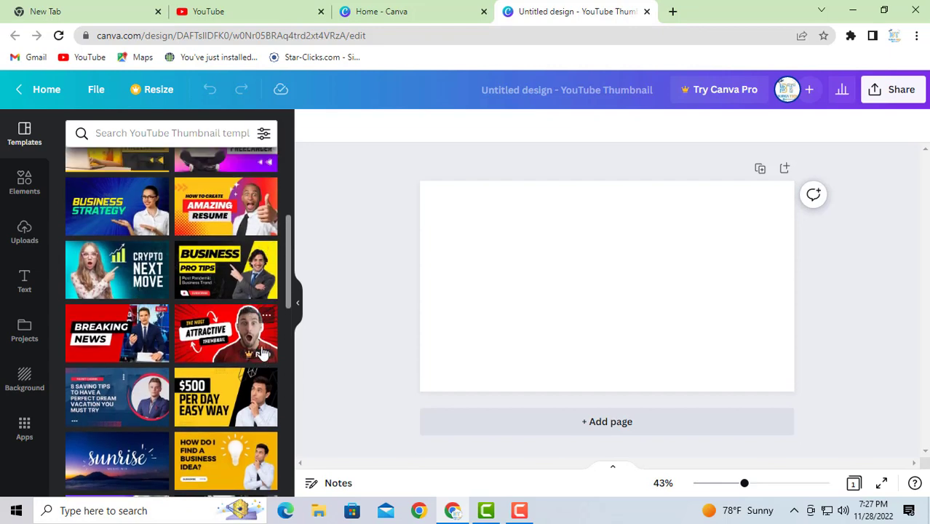
{"action": "scroll", "coordinate": [257, 358], "scroll_direction": "down", "scroll_amount": 6}
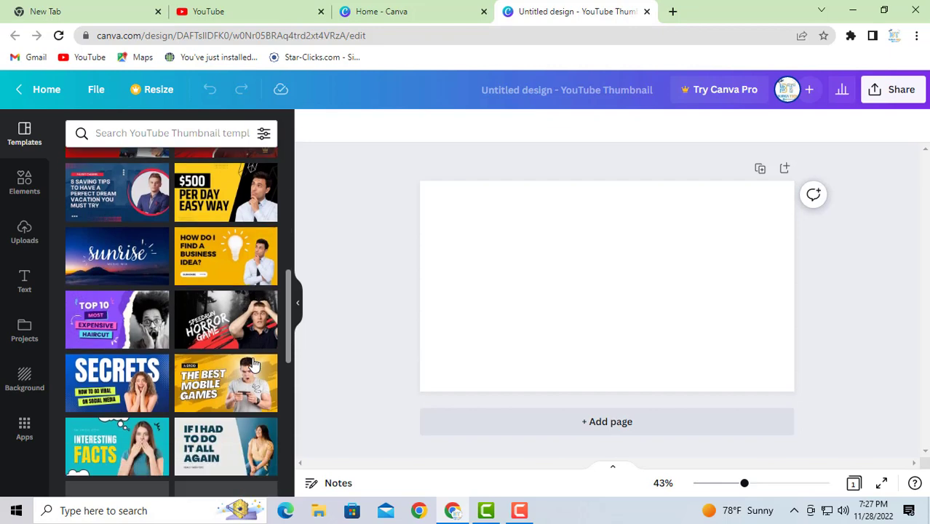
{"action": "scroll", "coordinate": [202, 342], "scroll_direction": "down", "scroll_amount": 2}
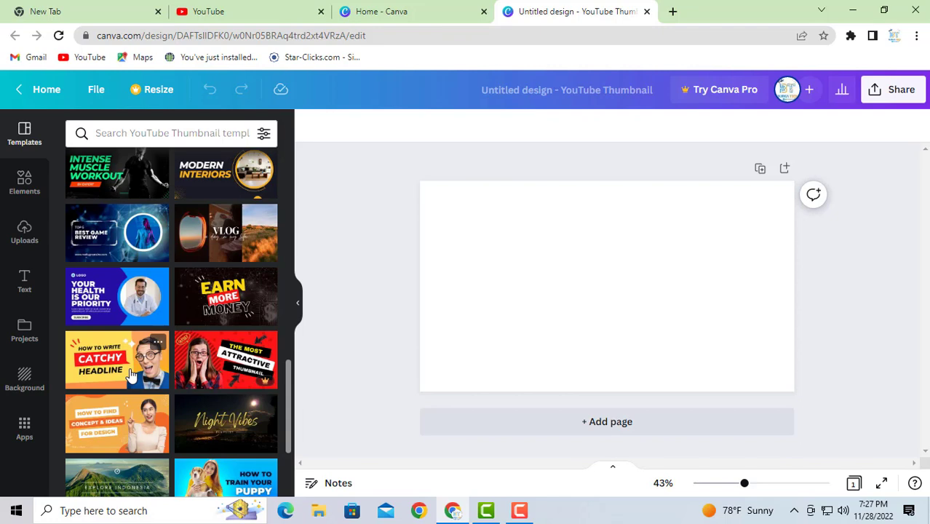
{"action": "scroll", "coordinate": [158, 326], "scroll_direction": "down", "scroll_amount": 2}
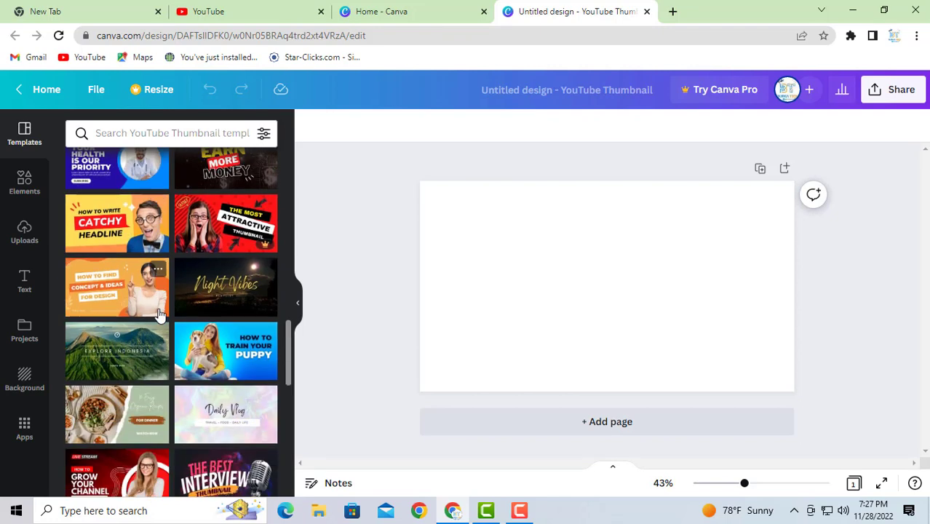
{"action": "scroll", "coordinate": [192, 322], "scroll_direction": "down", "scroll_amount": 3}
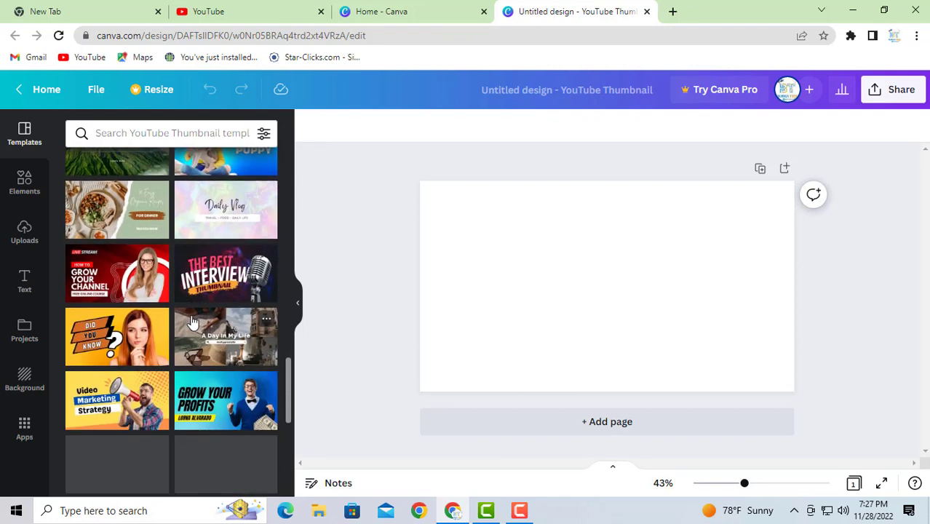
{"action": "scroll", "coordinate": [192, 322], "scroll_direction": "up", "scroll_amount": 3}
{"action": "scroll", "coordinate": [192, 322], "scroll_direction": "down", "scroll_amount": 2}
{"action": "scroll", "coordinate": [191, 319], "scroll_direction": "up", "scroll_amount": 2}
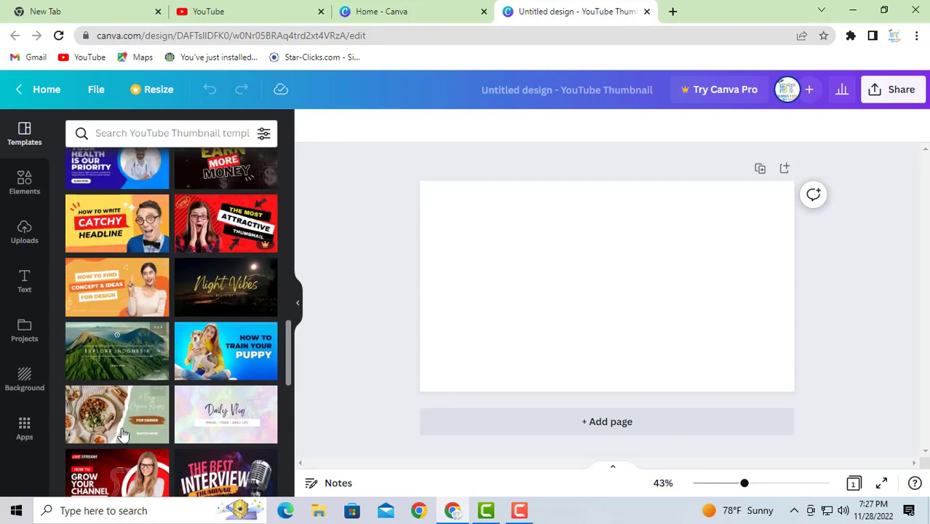
{"action": "scroll", "coordinate": [101, 371], "scroll_direction": "up", "scroll_amount": 2}
{"action": "left_click", "coordinate": [102, 370]}
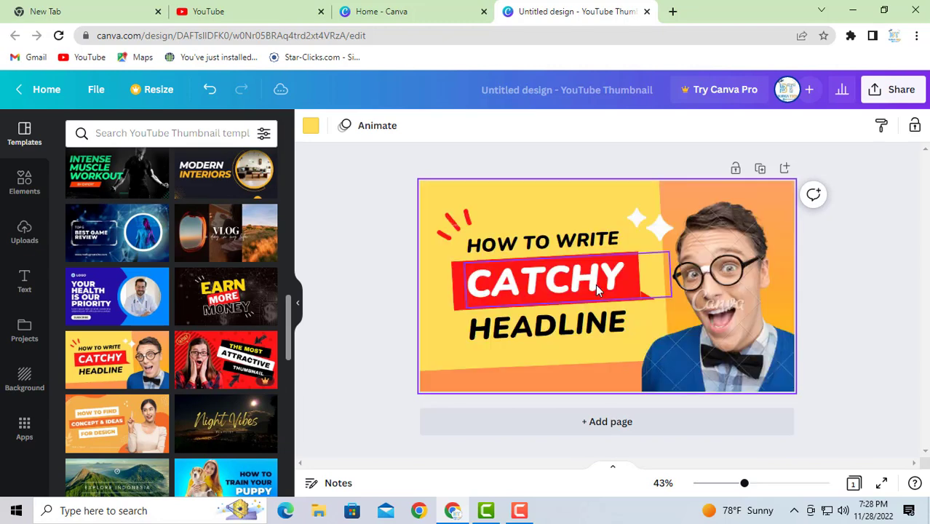
Step: Replace the "HOW TO WRITE" text with "MAKE MONEY ONLINE" and move it up clear of the red banner
{"action": "left_click_drag", "start_coordinate": [549, 244], "coordinate": [558, 234]}
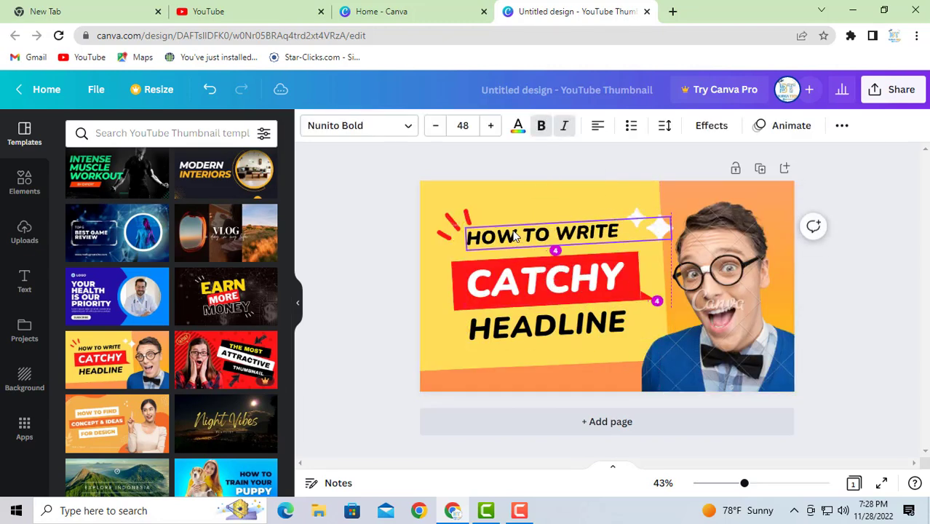
{"action": "left_click", "coordinate": [514, 231]}
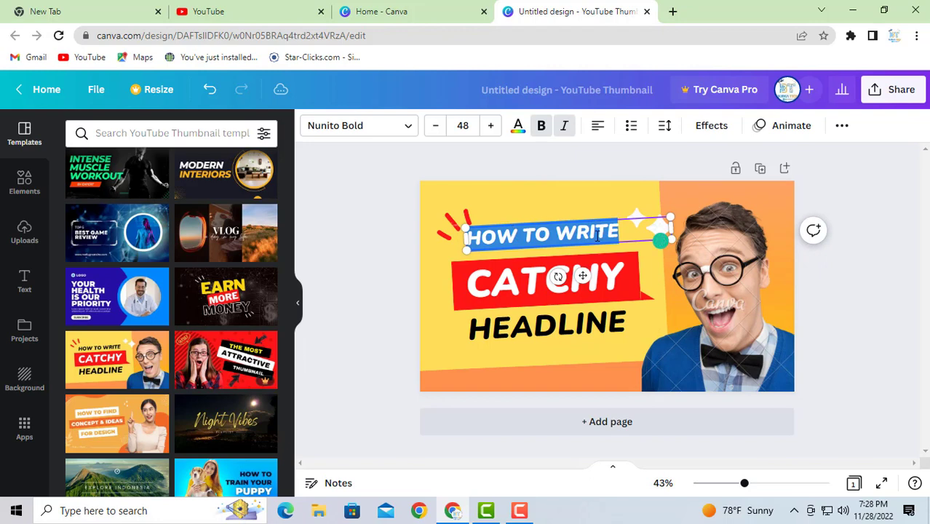
{"action": "type", "text": "MAKE MONEY"}
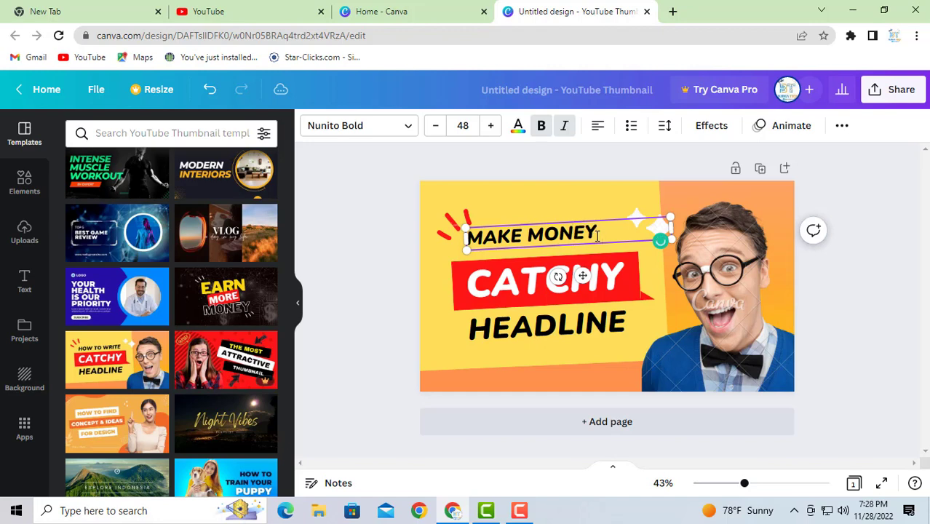
{"action": "double_click", "coordinate": [534, 276]}
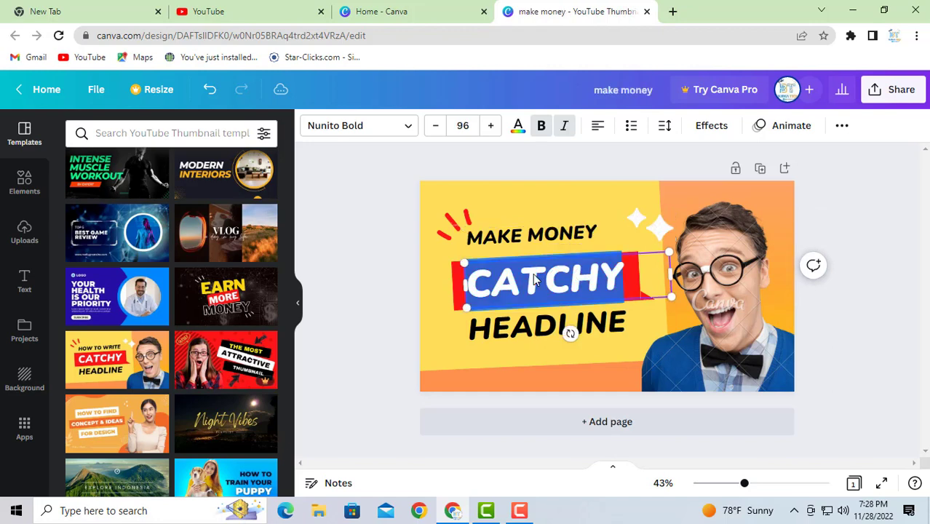
{"action": "left_click", "coordinate": [604, 227]}
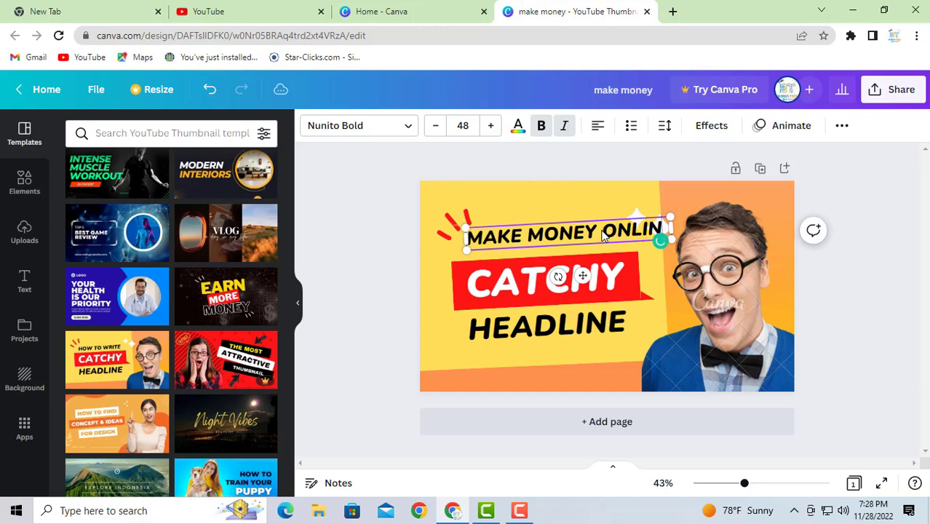
{"action": "type", "text": "E"}
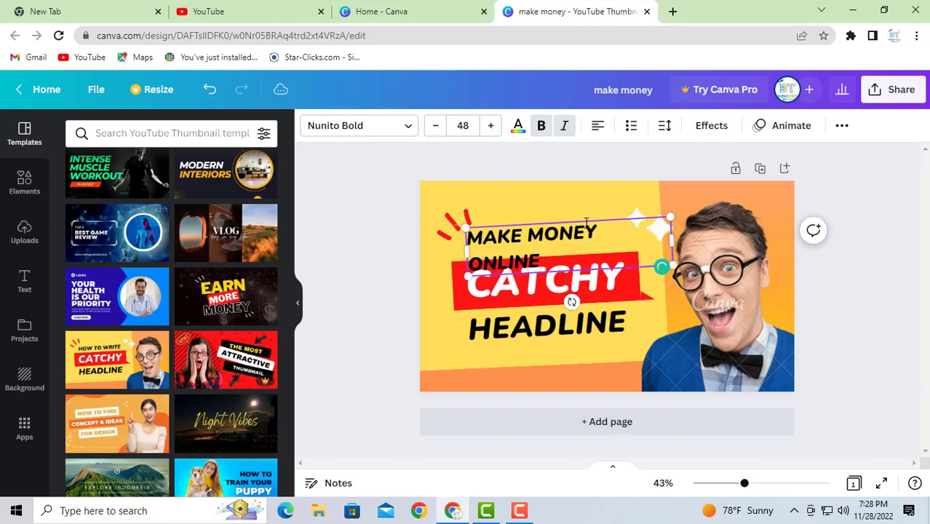
{"action": "left_click_drag", "start_coordinate": [576, 216], "coordinate": [575, 202]}
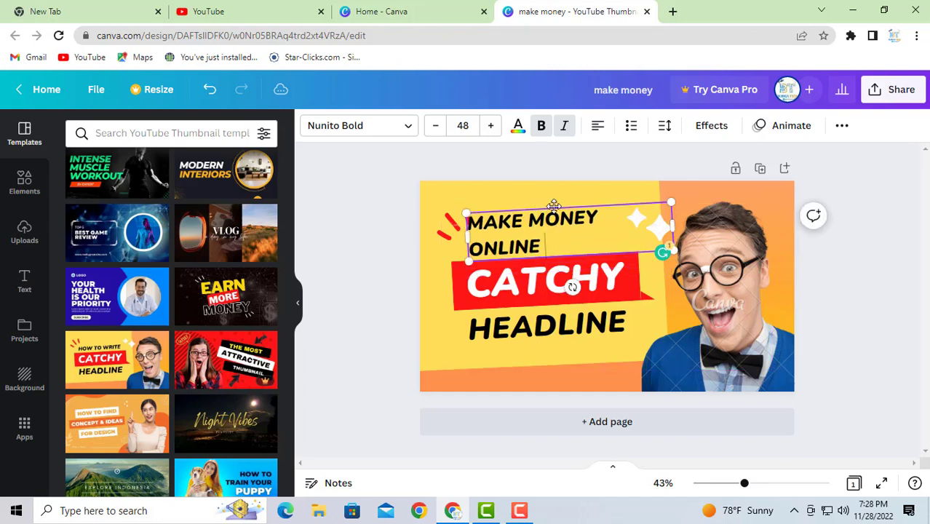
Step: Increase the font size of the "MAKE MONEY ONLINE" text to 54
{"action": "left_click", "coordinate": [493, 129]}
{"action": "left_click", "coordinate": [493, 129]}
{"action": "left_click", "coordinate": [494, 130]}
{"action": "left_click", "coordinate": [493, 128]}
{"action": "left_click", "coordinate": [494, 129]}
{"action": "left_click", "coordinate": [493, 129]}
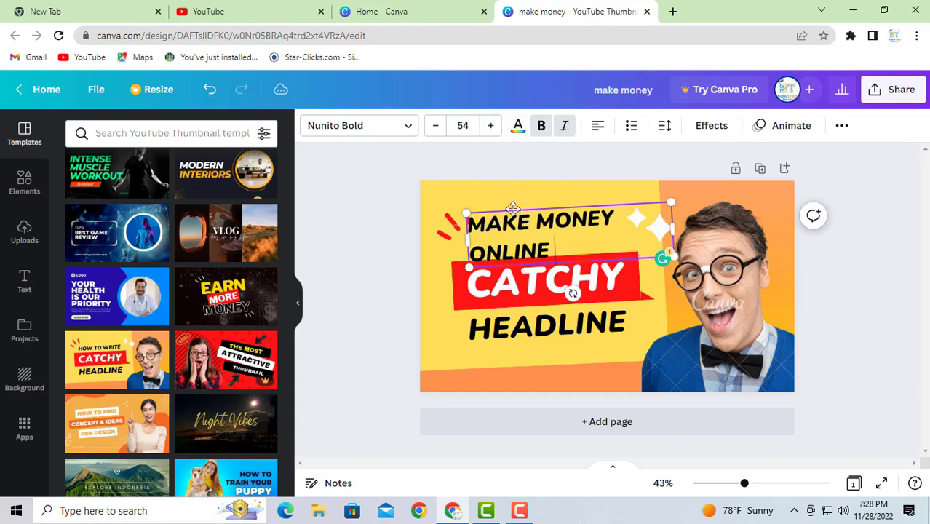
Step: Delete the red accent strokes beside "MAKE MONEY ONLINE" and reposition that heading slightly up and to the left with centred alignment
{"action": "left_click", "coordinate": [451, 228]}
{"action": "key", "text": "Delete"}
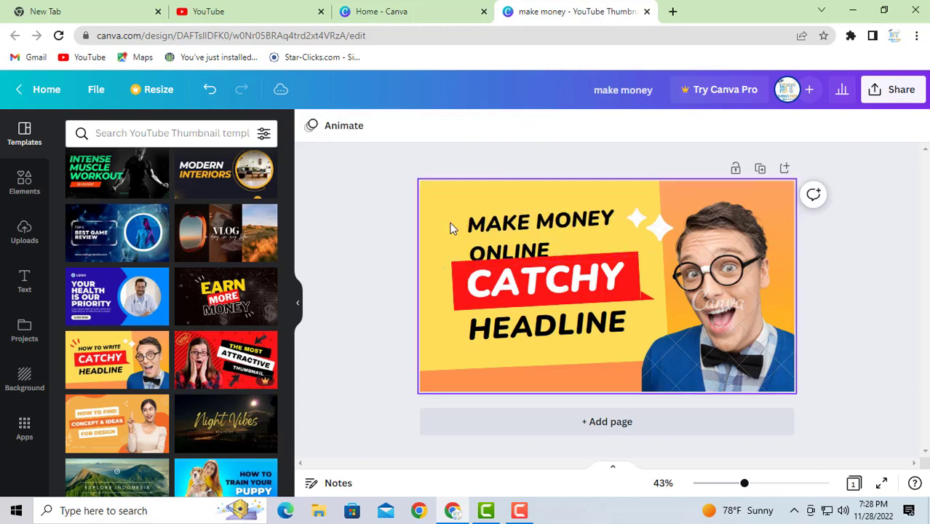
{"action": "left_click_drag", "start_coordinate": [537, 220], "coordinate": [519, 208]}
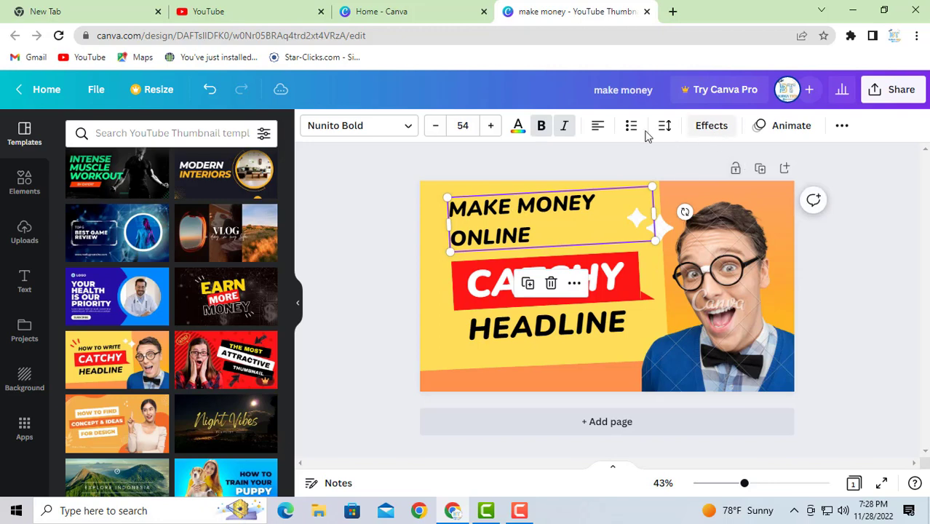
{"action": "left_click", "coordinate": [600, 127]}
Step: Replace the word "CATCHY" on the red banner with "10 $/ DAY"
{"action": "left_click", "coordinate": [479, 289]}
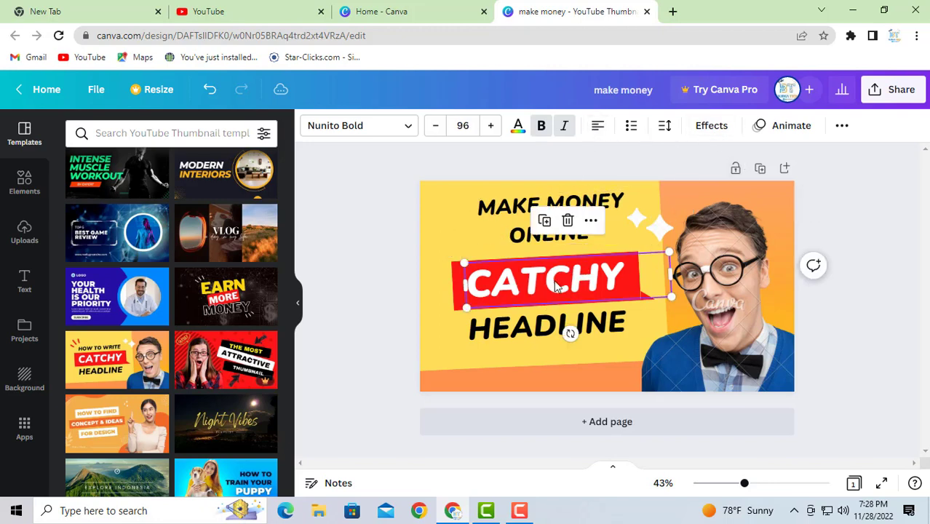
{"action": "double_click", "coordinate": [555, 282]}
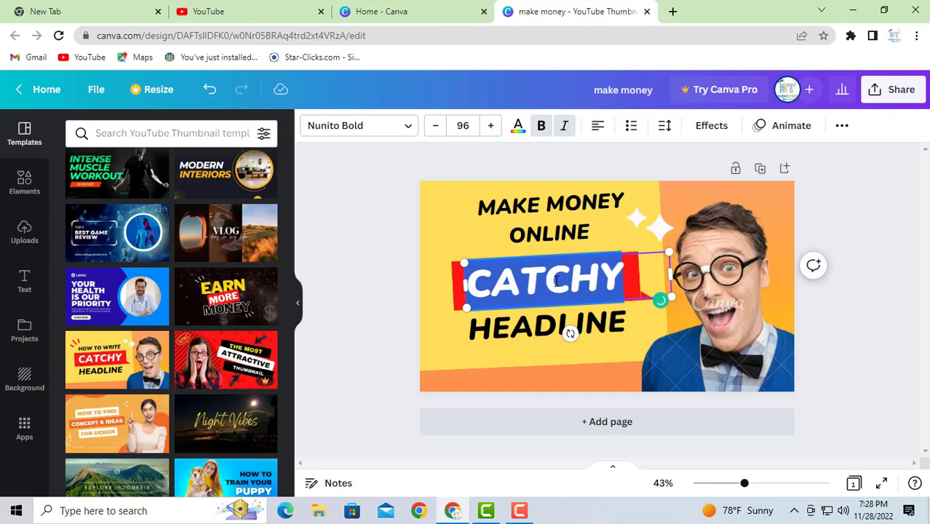
{"action": "type", "text": "2"}
{"action": "type", "text": "10 $"}
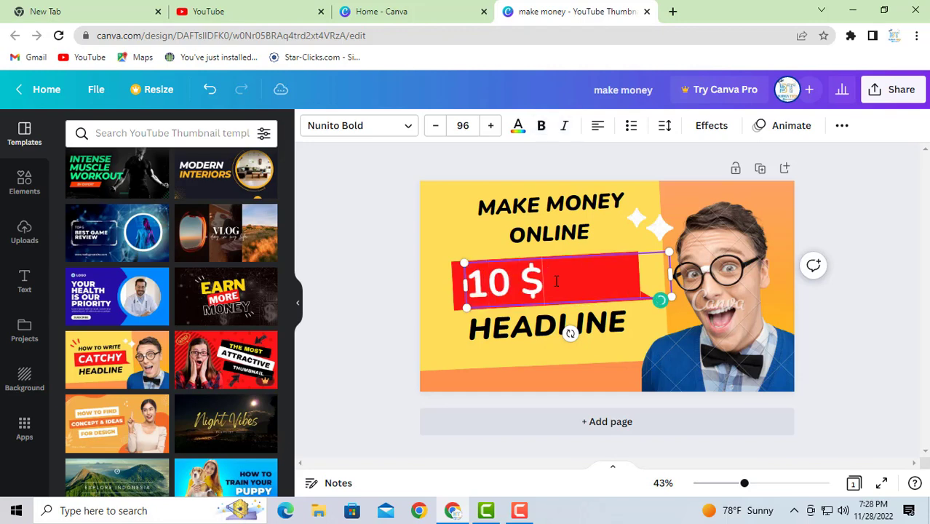
{"action": "type", "text": "/ DAY"}
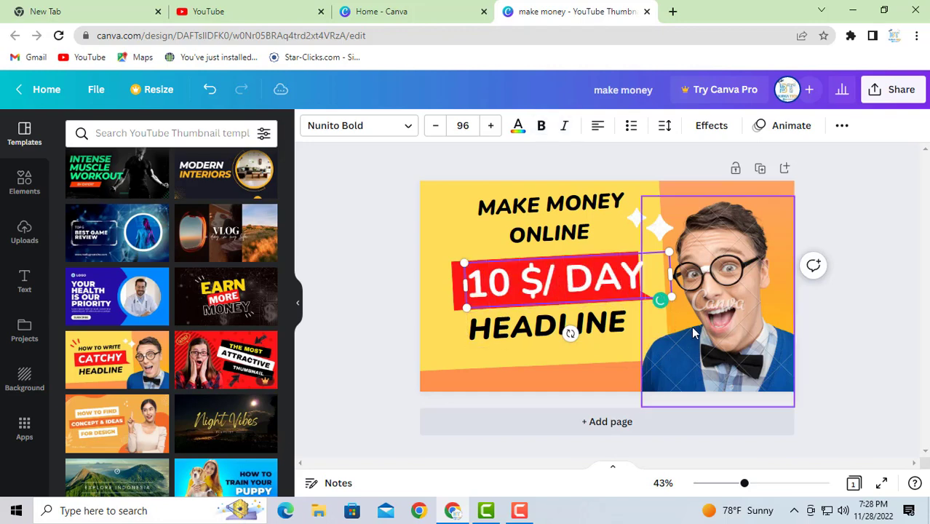
Step: Delete the watermarked photo of the man in glasses from the thumbnail
{"action": "left_click", "coordinate": [737, 306]}
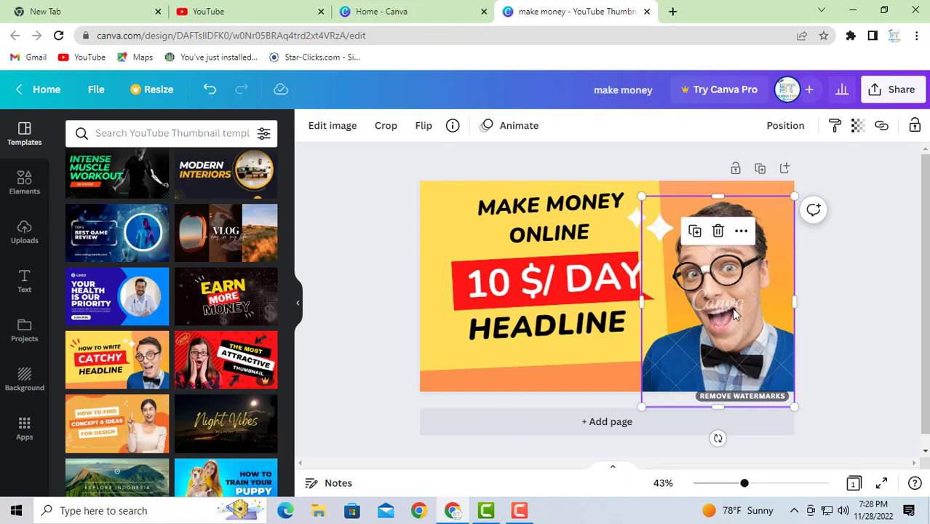
{"action": "key", "text": "Delete"}
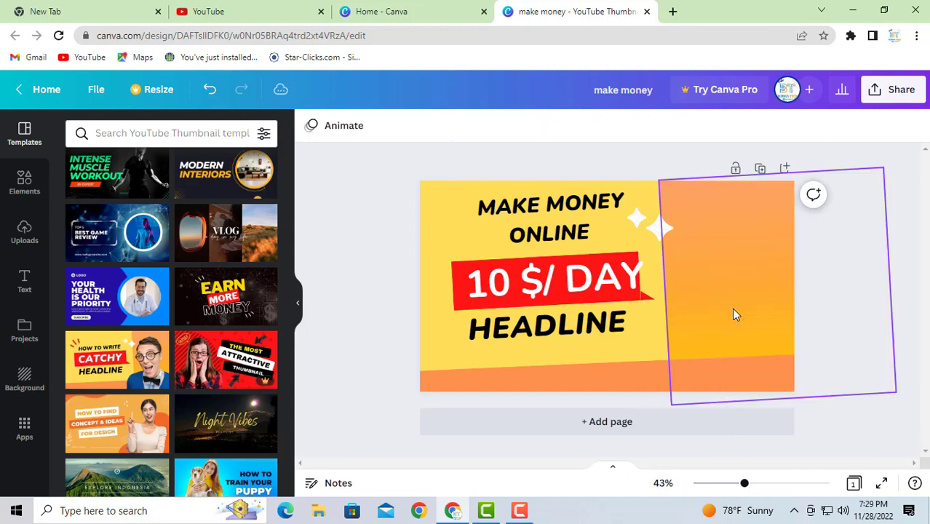
{"action": "left_click", "coordinate": [733, 314]}
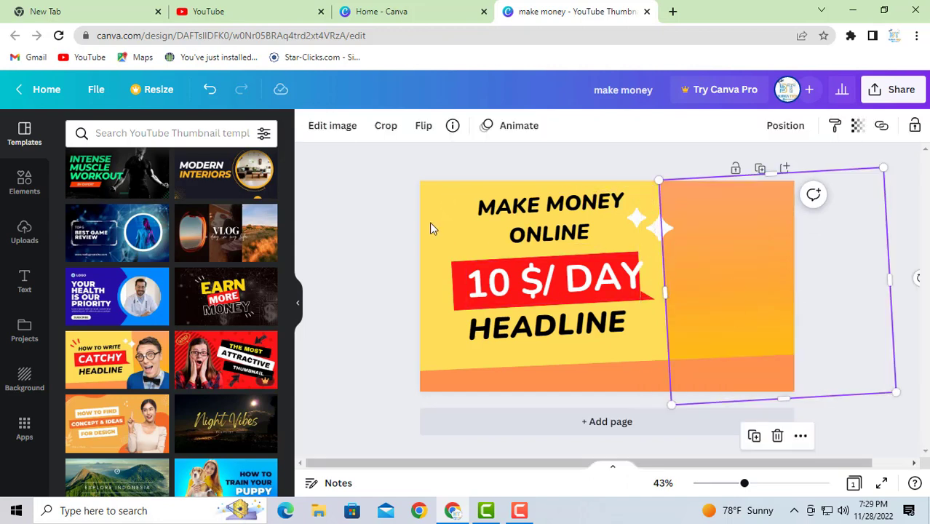
{"action": "left_click", "coordinate": [398, 235]}
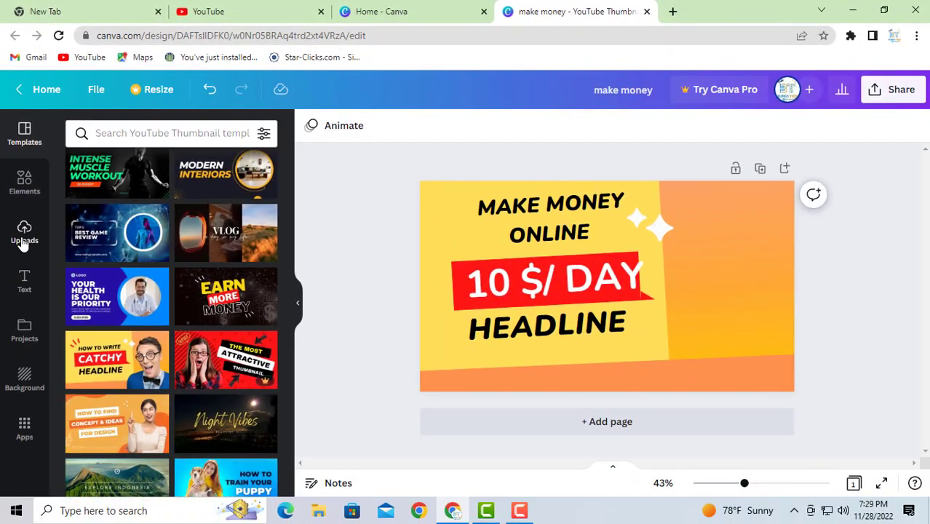
{"action": "left_click", "coordinate": [40, 382]}
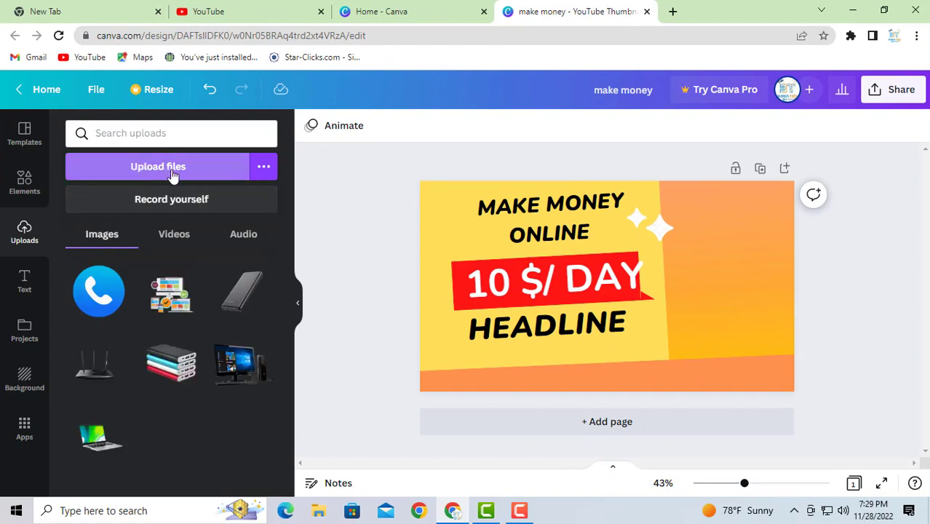
{"action": "left_click", "coordinate": [164, 170]}
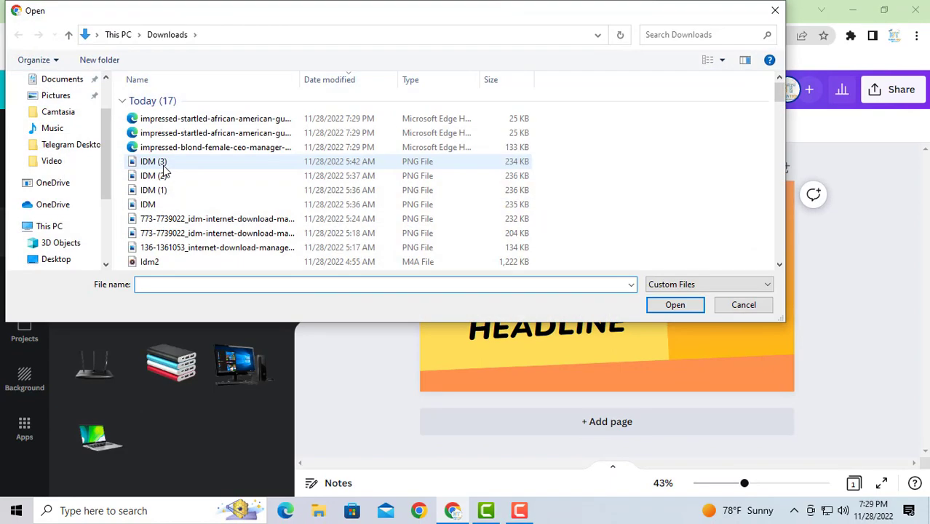
{"action": "scroll", "coordinate": [73, 233], "scroll_direction": "down", "scroll_amount": 1}
{"action": "scroll", "coordinate": [67, 251], "scroll_direction": "down", "scroll_amount": 1}
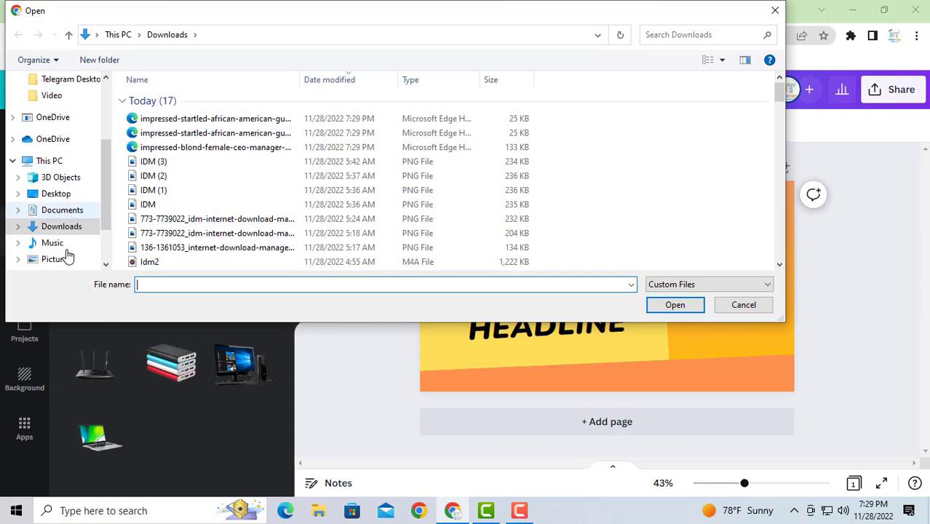
{"action": "scroll", "coordinate": [65, 237], "scroll_direction": "down", "scroll_amount": 1}
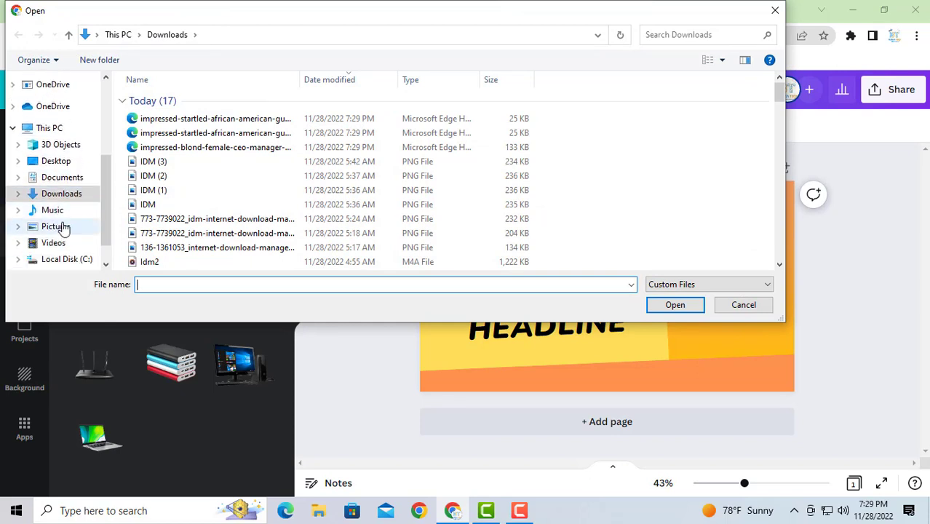
{"action": "left_click", "coordinate": [58, 227]}
{"action": "left_click", "coordinate": [743, 117]}
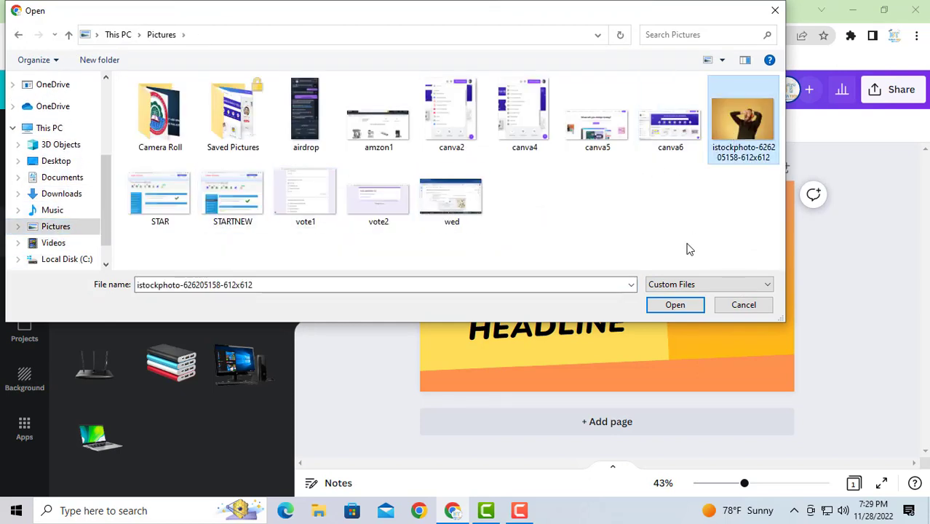
{"action": "left_click", "coordinate": [674, 305]}
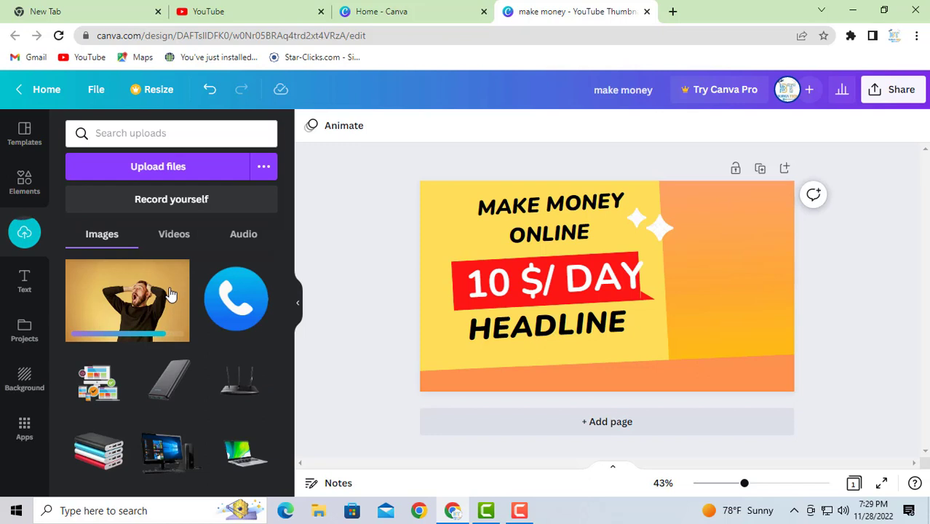
Step: Add the uploaded photo of the shocked man to the thumbnail, shrink it and place it over the orange area beside the text
{"action": "left_click", "coordinate": [134, 306]}
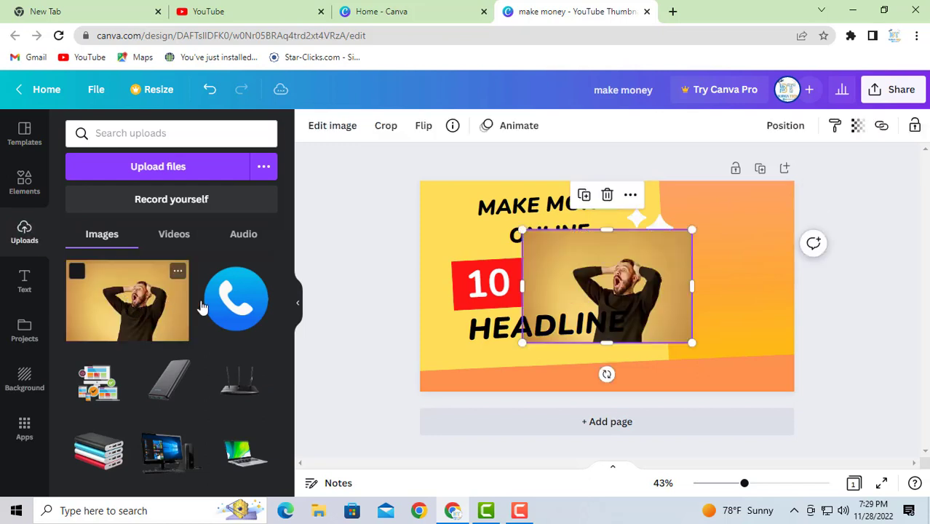
{"action": "left_click_drag", "start_coordinate": [586, 286], "coordinate": [696, 293]}
{"action": "left_click_drag", "start_coordinate": [811, 352], "coordinate": [773, 327]}
{"action": "left_click_drag", "start_coordinate": [720, 292], "coordinate": [735, 306]}
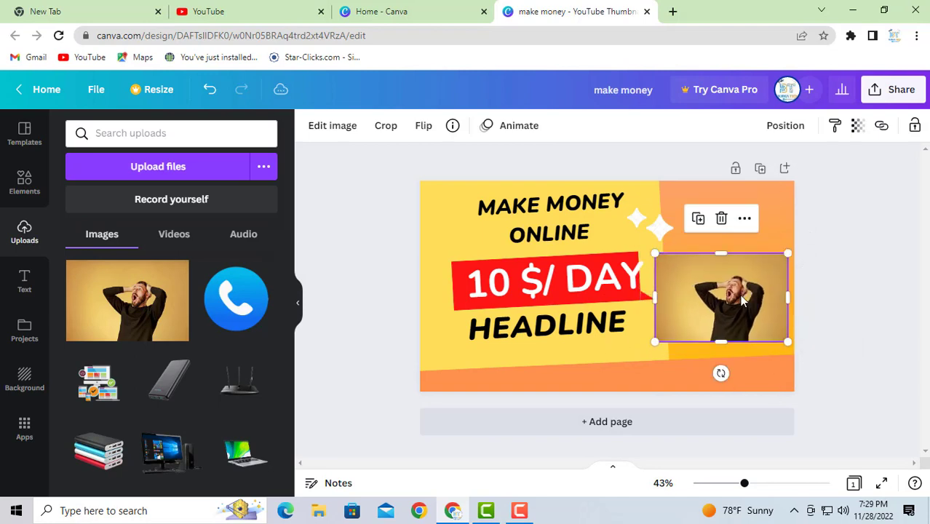
Step: Shrink the "10 $/ DAY" text to fit its red banner and delete the small red tail at the banner's end
{"action": "left_click", "coordinate": [529, 265]}
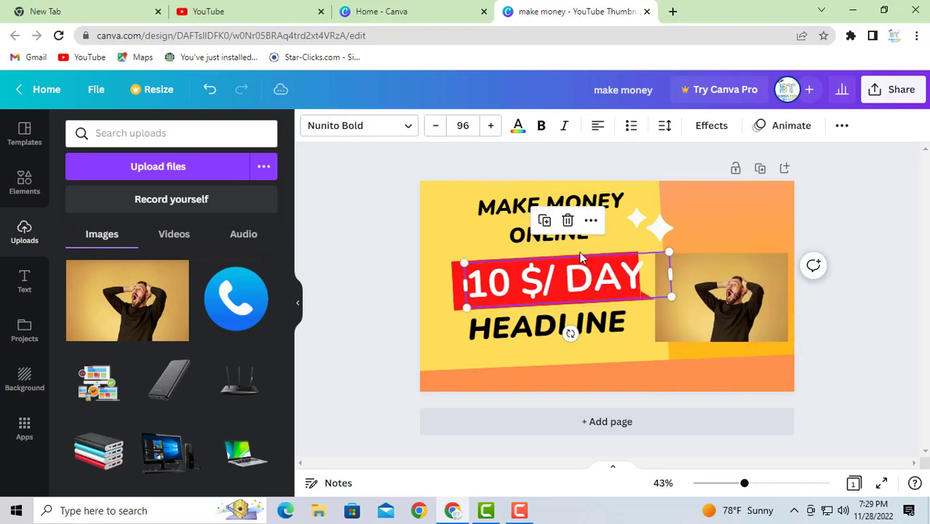
{"action": "left_click_drag", "start_coordinate": [672, 296], "coordinate": [620, 305]}
{"action": "left_click", "coordinate": [633, 281]}
{"action": "left_click", "coordinate": [647, 297]}
{"action": "key", "text": "Delete"}
Step: Enlarge the shocked man's photo slightly and align it with the thumbnail's outer edge beside the "10 $/ DAY" banner
{"action": "left_click", "coordinate": [724, 283]}
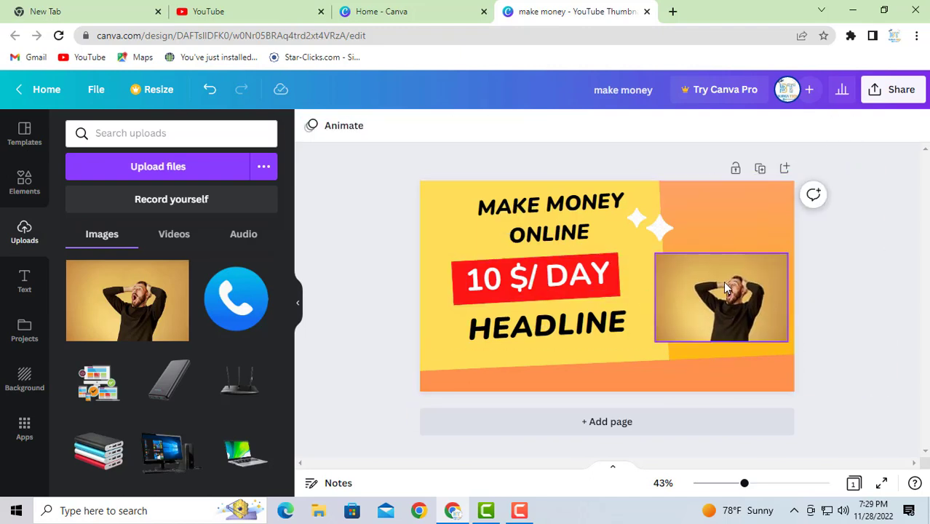
{"action": "left_click", "coordinate": [728, 291]}
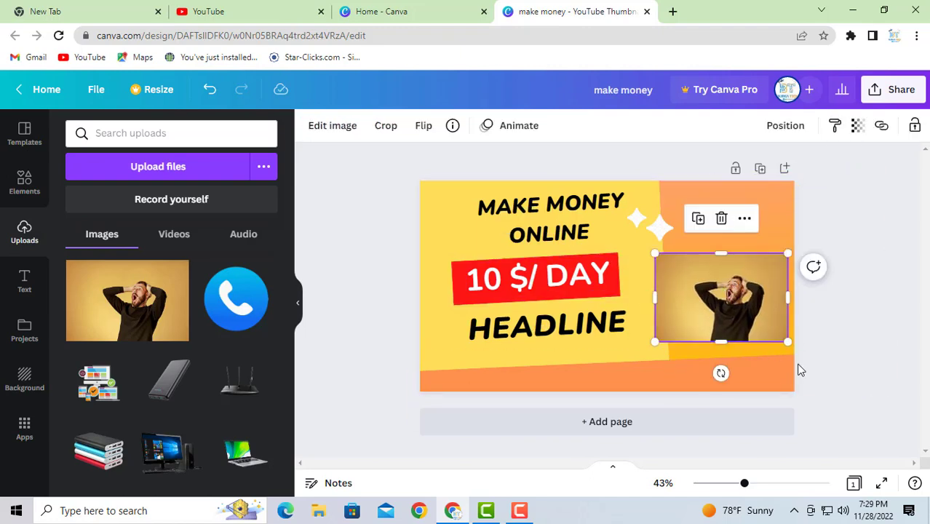
{"action": "left_click_drag", "start_coordinate": [788, 342], "coordinate": [812, 358]}
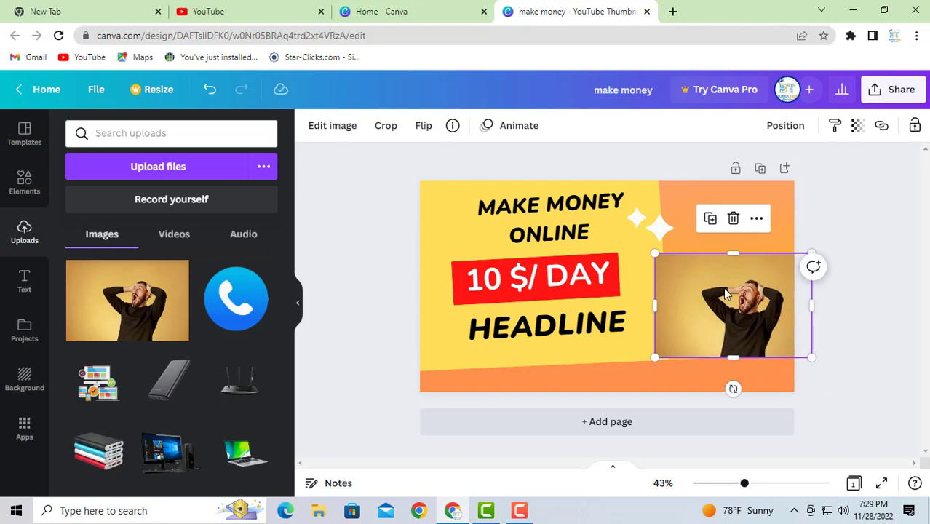
{"action": "left_click_drag", "start_coordinate": [724, 289], "coordinate": [707, 262]}
{"action": "left_click_drag", "start_coordinate": [793, 331], "coordinate": [785, 325]}
{"action": "left_click_drag", "start_coordinate": [734, 301], "coordinate": [743, 304]}
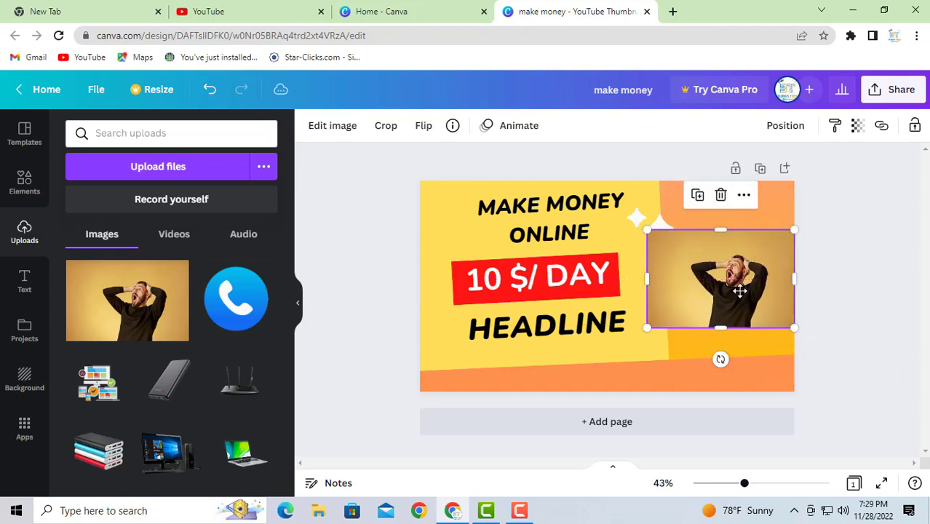
Step: Try to remove the photo's background with Background Remover, and dismiss the Canva Pro offer
{"action": "left_click", "coordinate": [333, 131]}
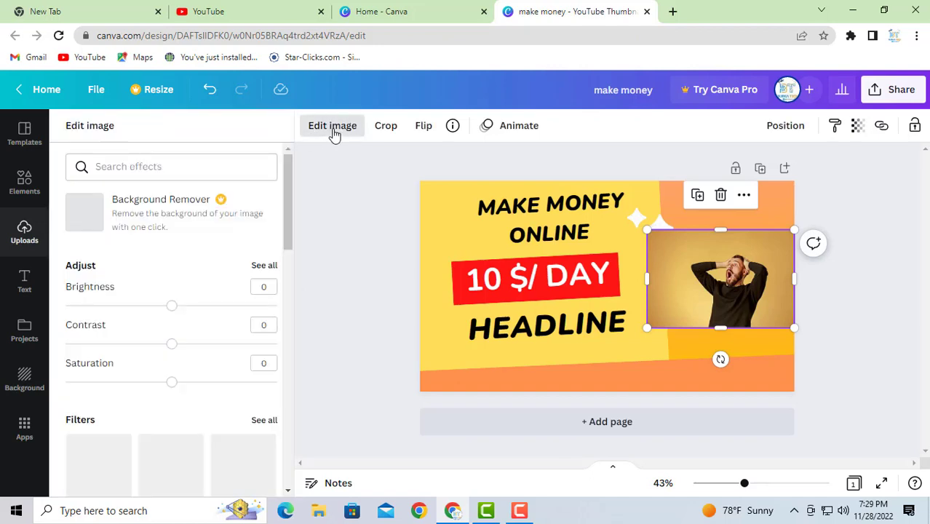
{"action": "left_click", "coordinate": [158, 209]}
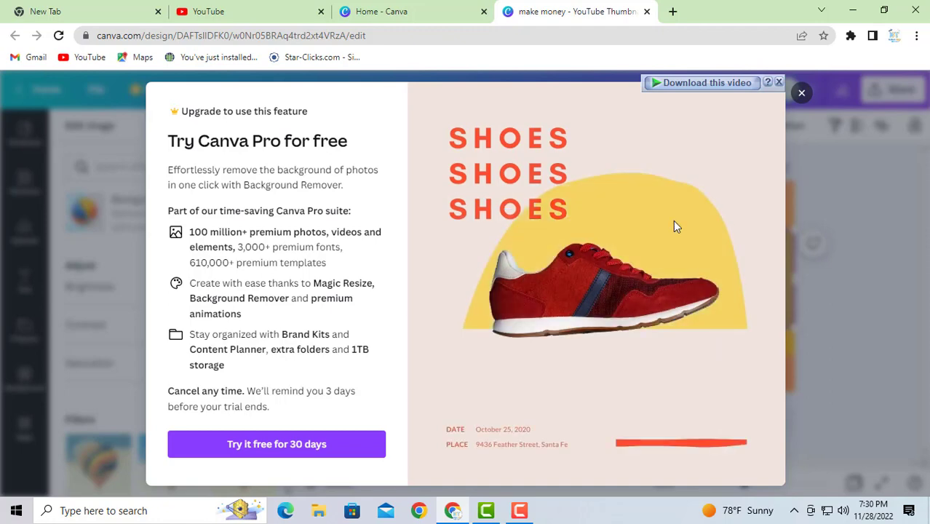
{"action": "left_click", "coordinate": [801, 95]}
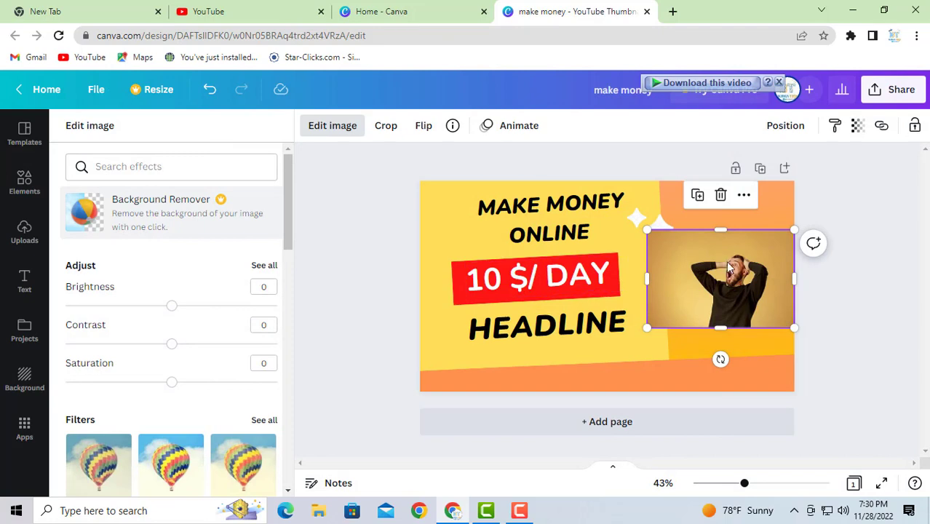
Step: Open the remove.bg website in a new browser tab
{"action": "left_click", "coordinate": [673, 11]}
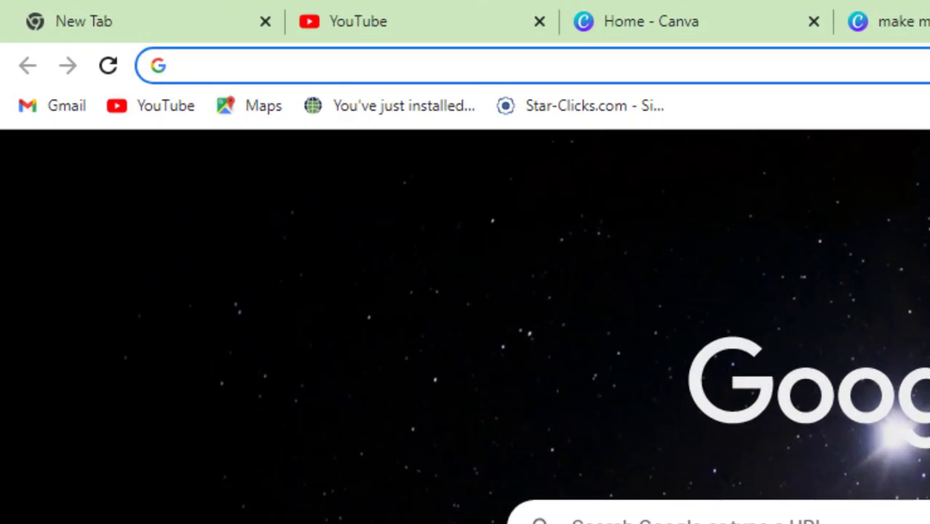
{"action": "type", "text": "re"}
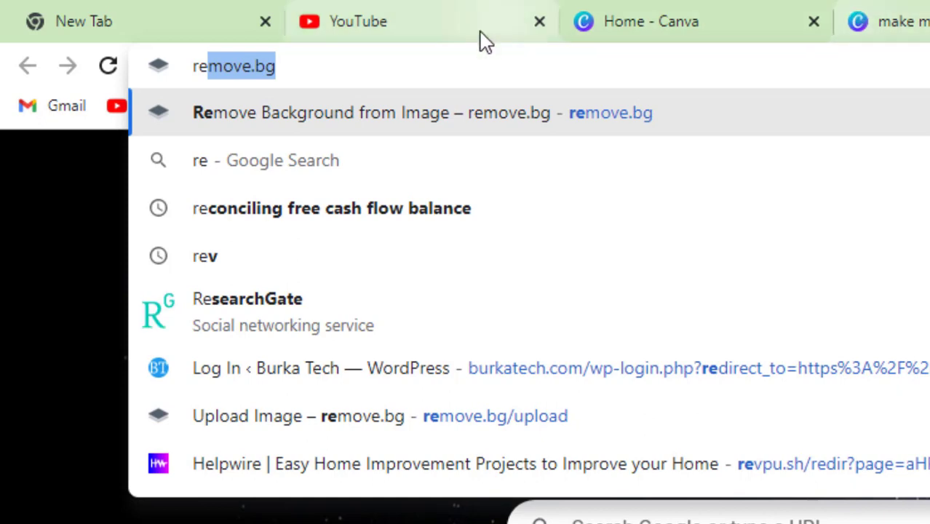
{"action": "left_click_drag", "start_coordinate": [306, 73], "coordinate": [208, 62]}
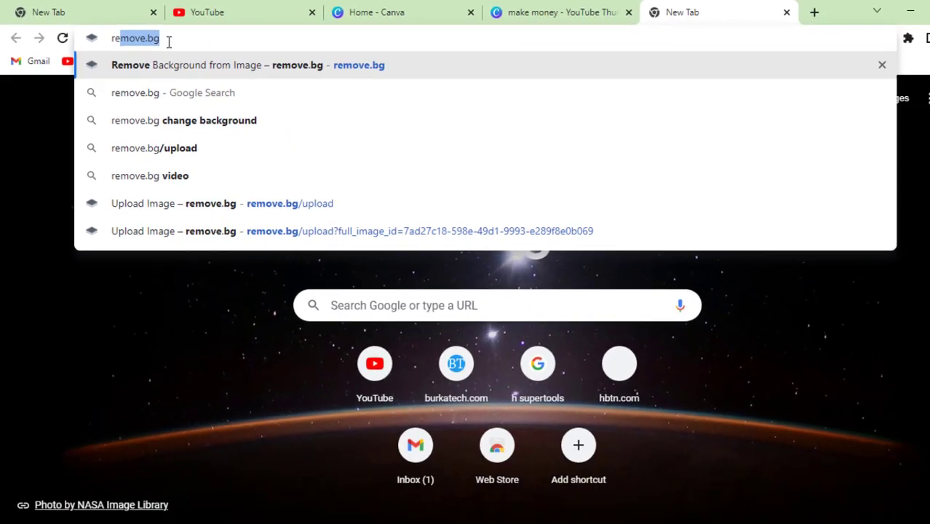
{"action": "key", "text": "Return"}
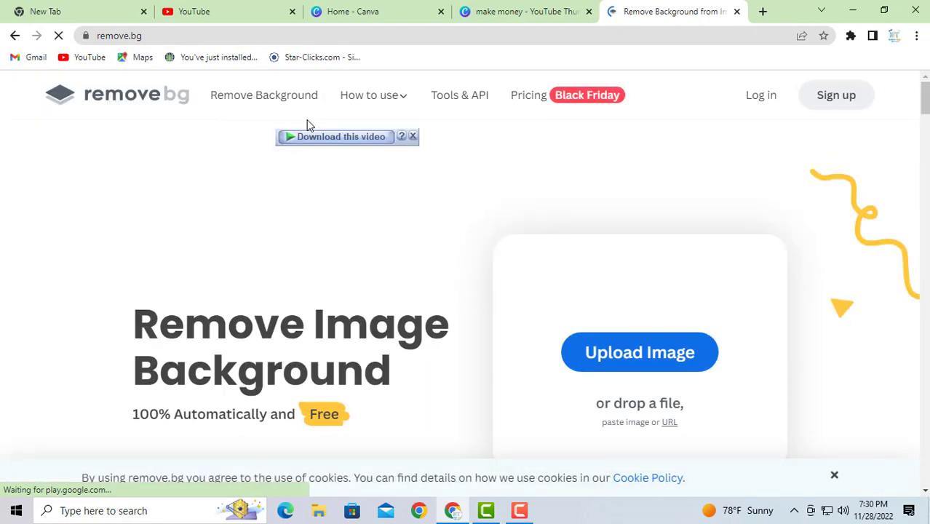
{"action": "left_click", "coordinate": [650, 358]}
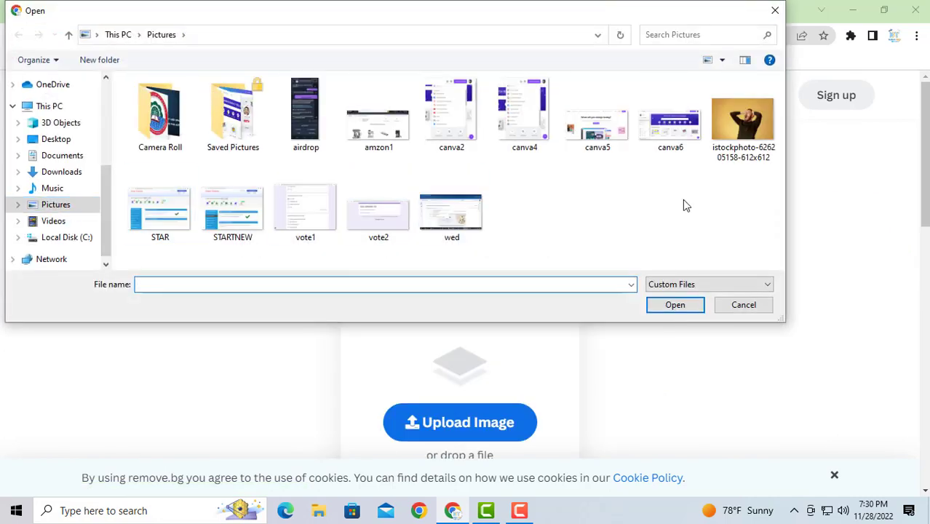
{"action": "left_click", "coordinate": [743, 120]}
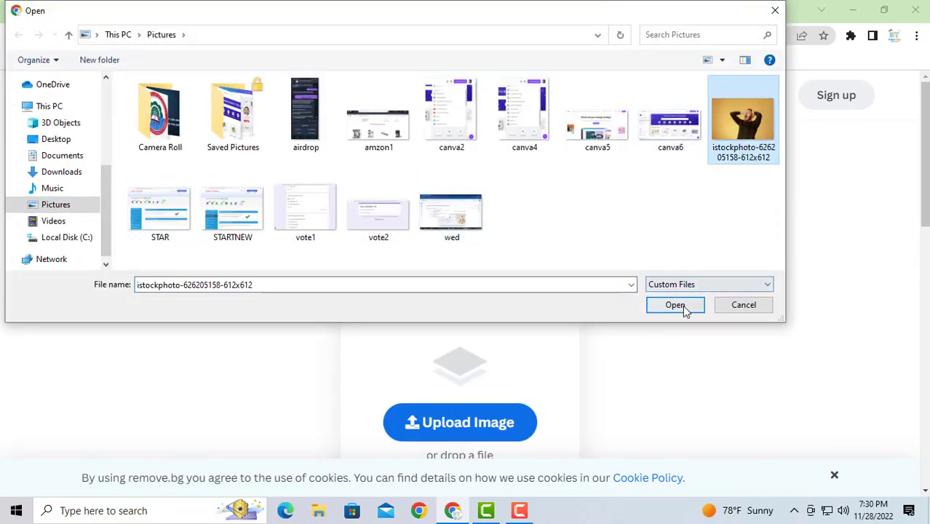
{"action": "left_click", "coordinate": [675, 305]}
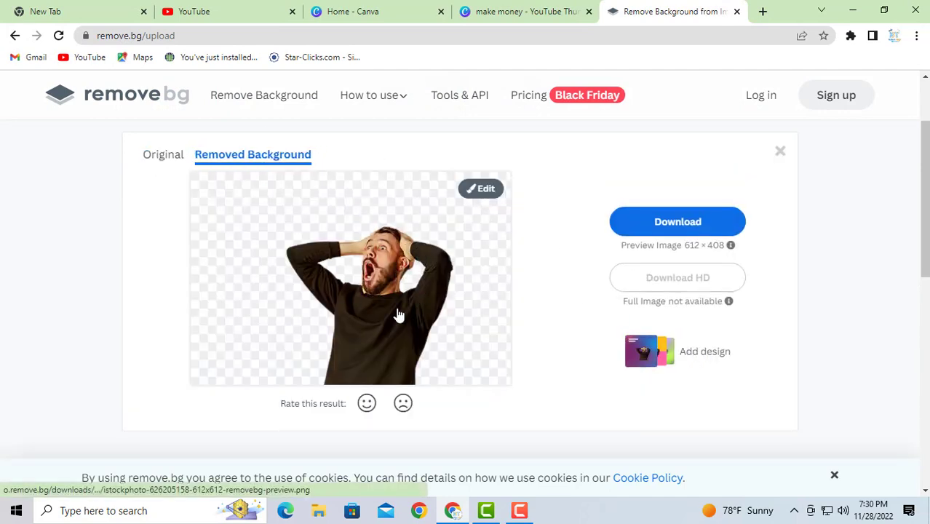
{"action": "left_click", "coordinate": [680, 232]}
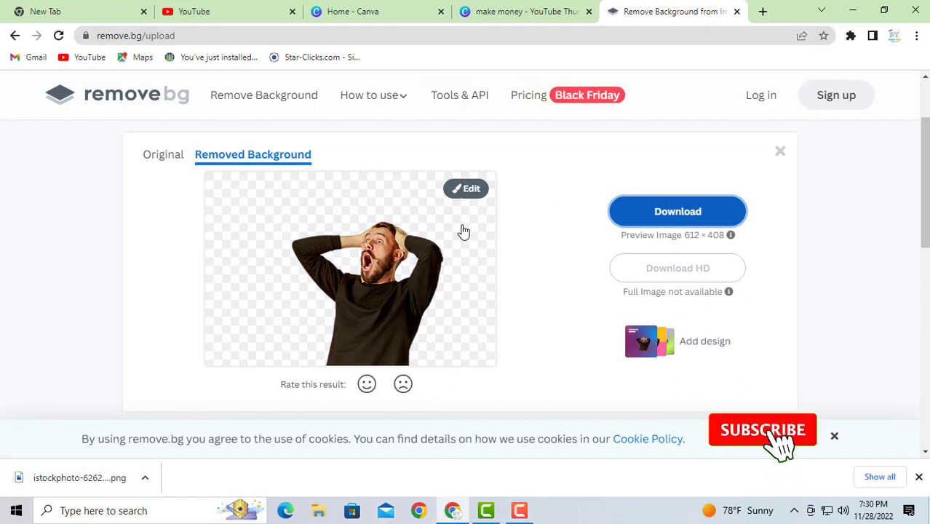
Step: Switch back to the Canva design and delete the original photo of the shocked man from both the thumbnail and the uploads
{"action": "left_click", "coordinate": [509, 11]}
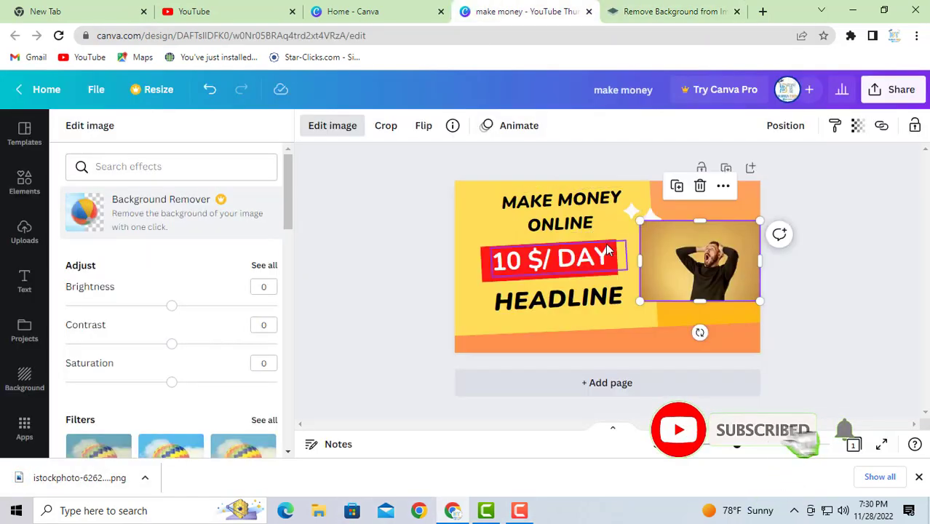
{"action": "left_click", "coordinate": [701, 187]}
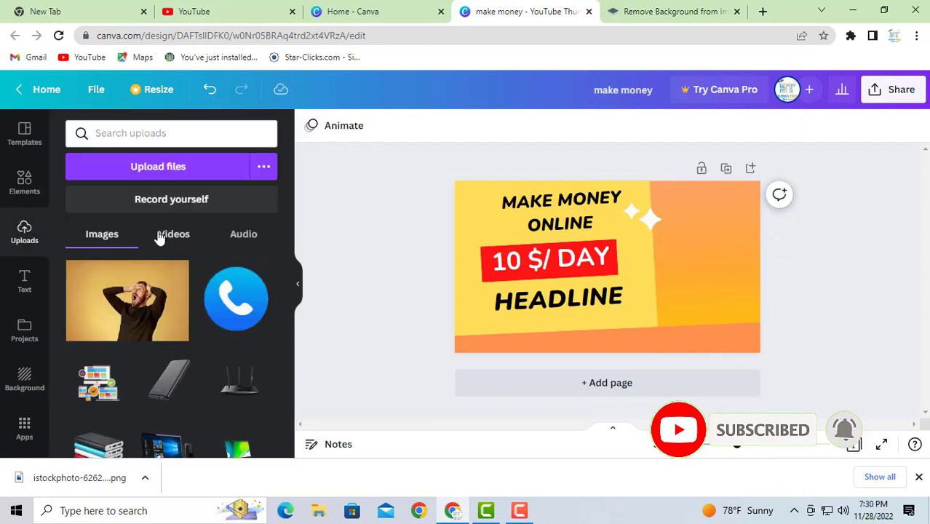
{"action": "left_click", "coordinate": [178, 283]}
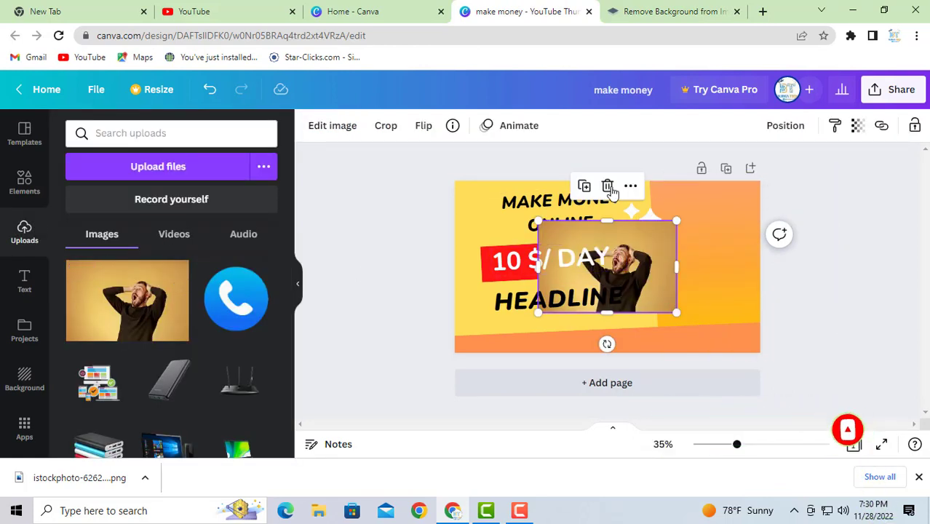
{"action": "key", "text": "Delete"}
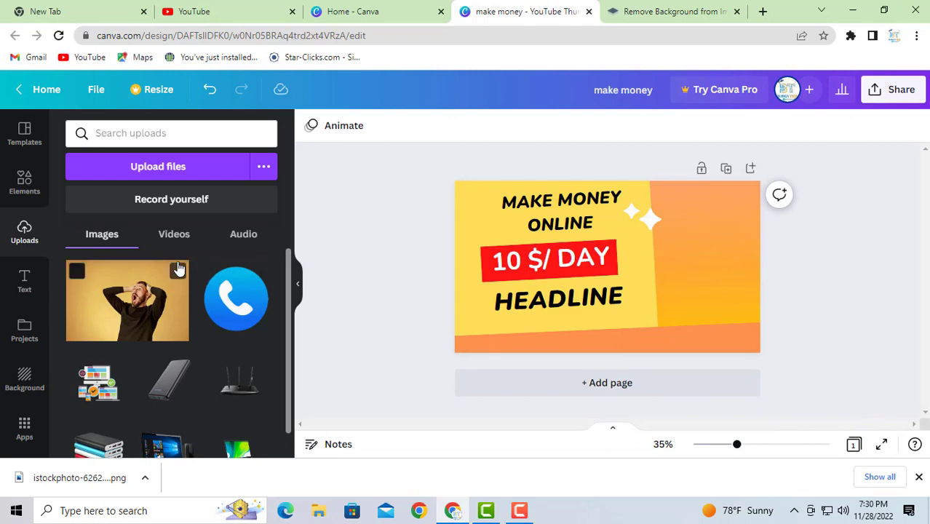
{"action": "left_click", "coordinate": [179, 270]}
{"action": "left_click", "coordinate": [226, 271]}
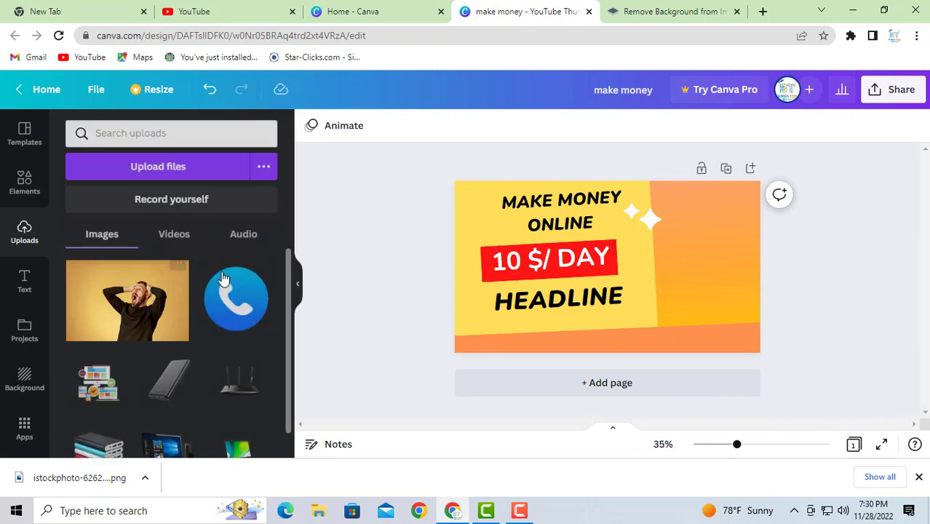
{"action": "left_click", "coordinate": [177, 173]}
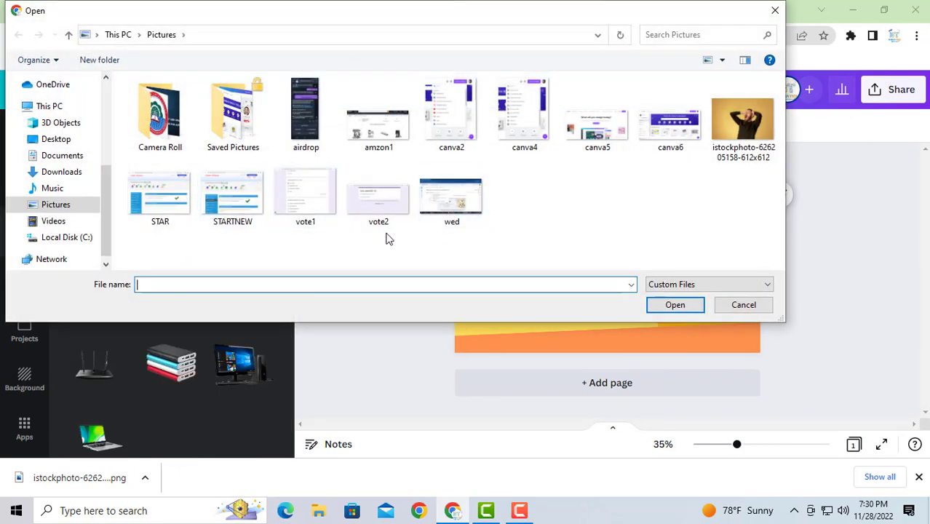
{"action": "left_click", "coordinate": [78, 177]}
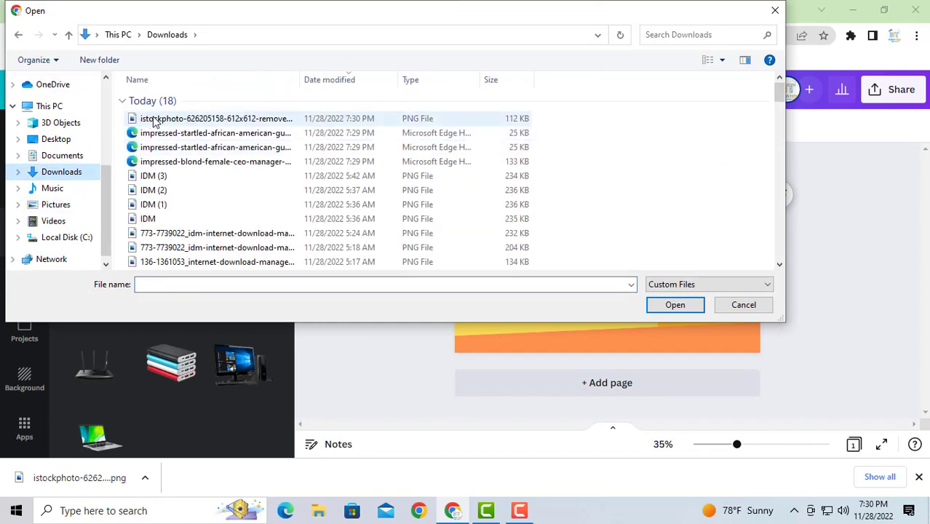
{"action": "left_click", "coordinate": [154, 120]}
{"action": "left_click", "coordinate": [673, 306]}
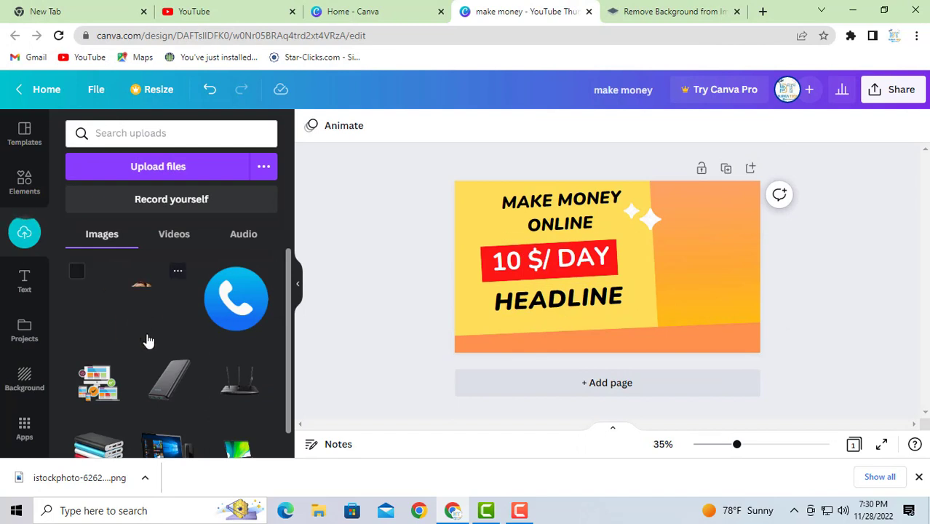
Step: Add the cut-out of the shocked man to the thumbnail, enlarge it and position it over the orange area, reaching the lower edge
{"action": "left_click", "coordinate": [134, 306]}
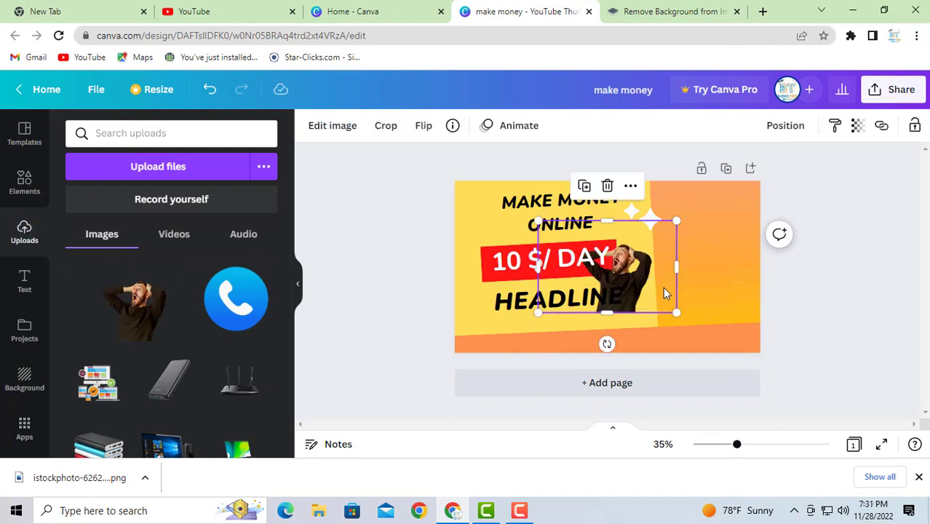
{"action": "left_click_drag", "start_coordinate": [663, 286], "coordinate": [778, 343]}
{"action": "left_click_drag", "start_coordinate": [716, 319], "coordinate": [698, 286]}
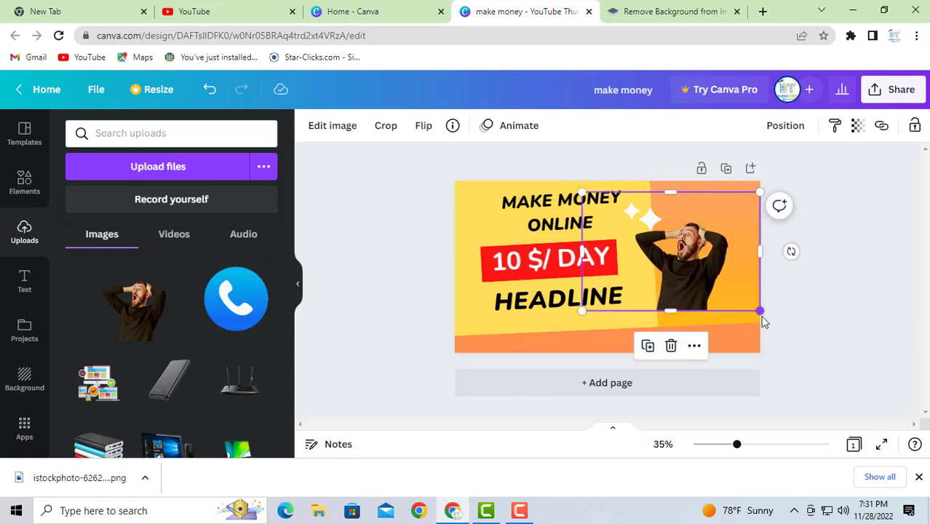
{"action": "left_click_drag", "start_coordinate": [762, 320], "coordinate": [816, 368]}
{"action": "left_click_drag", "start_coordinate": [731, 304], "coordinate": [719, 291]}
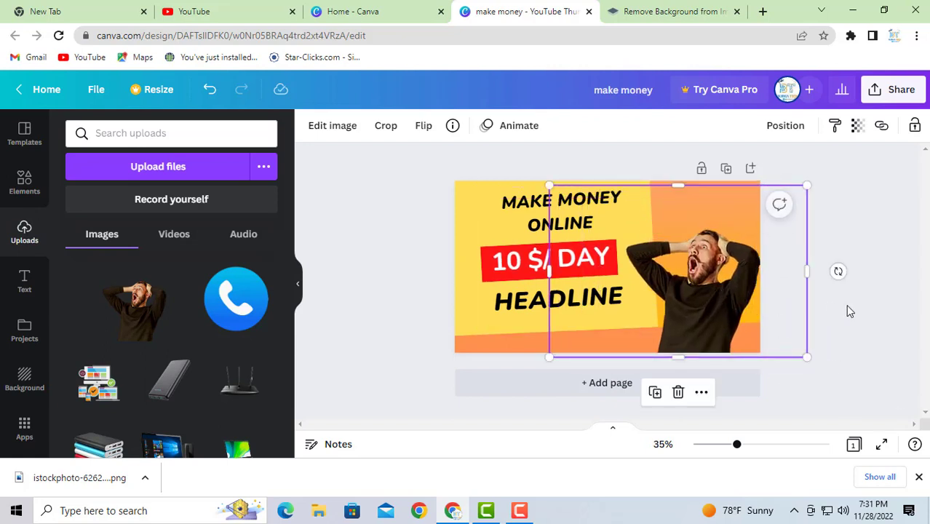
{"action": "left_click", "coordinate": [849, 306]}
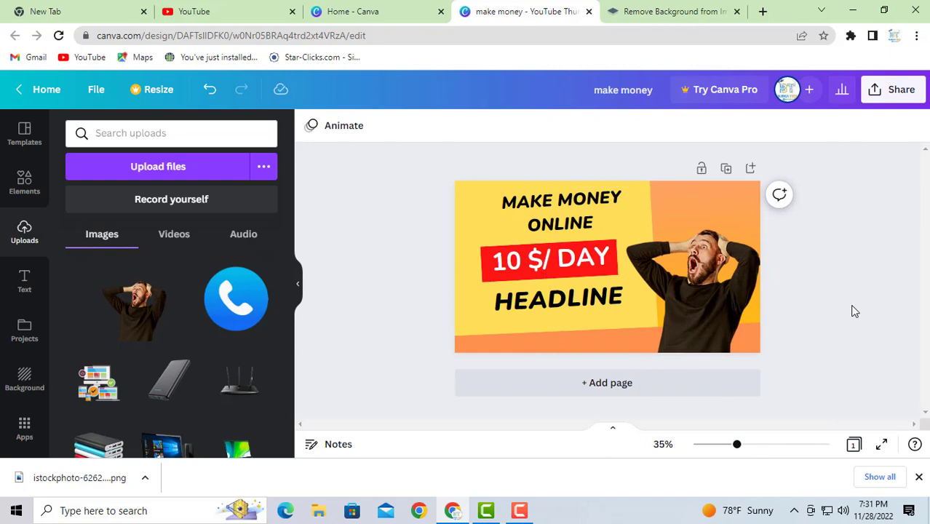
Step: Replace the word "HEADLINE" below the red banner with "SIMPLE"
{"action": "double_click", "coordinate": [549, 310]}
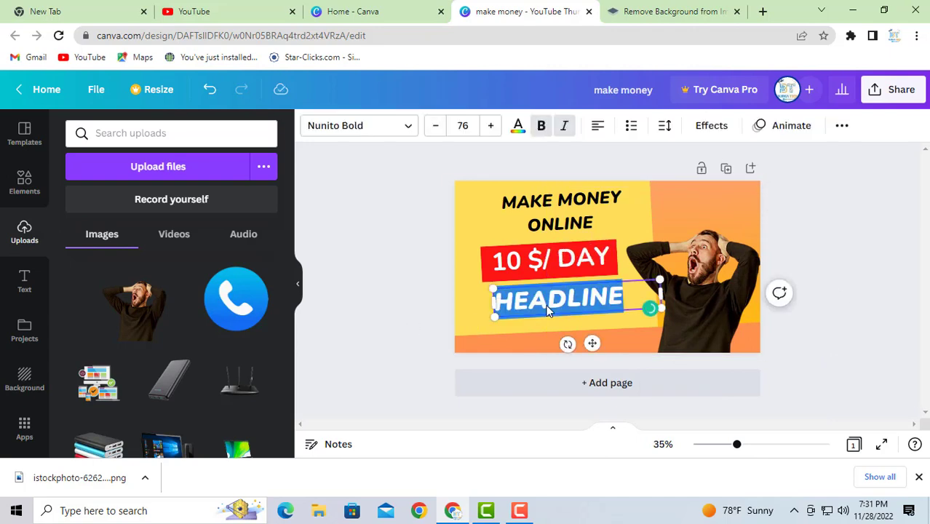
{"action": "type", "text": "SIMPL"}
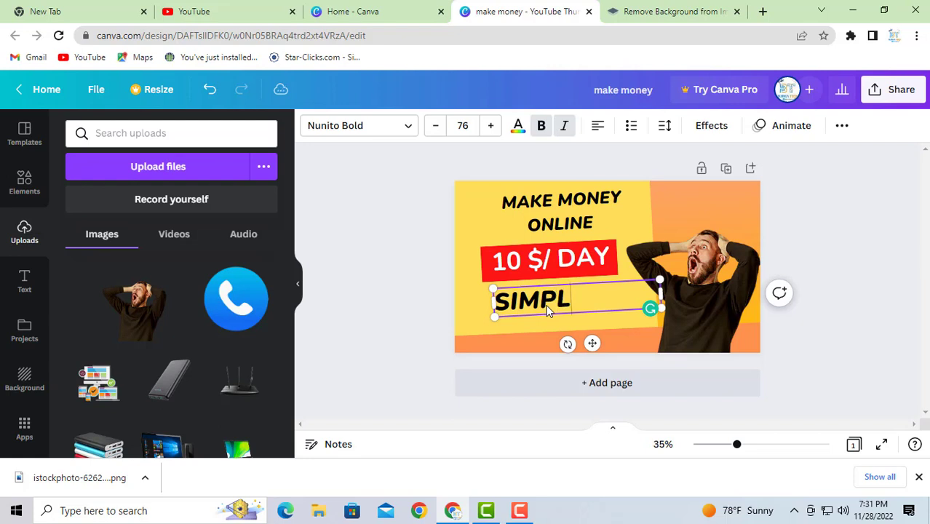
{"action": "type", "text": "E"}
{"action": "left_click", "coordinate": [814, 271]}
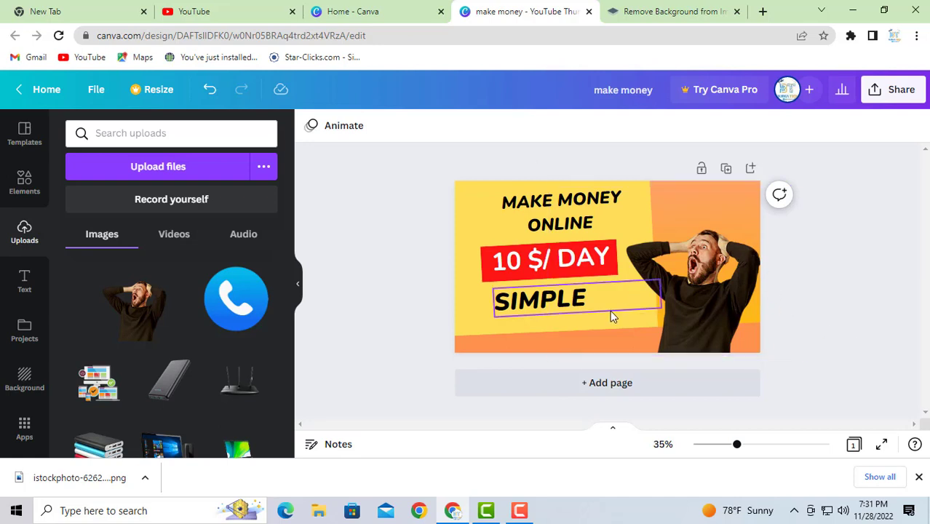
Step: Try tan, brown, blue and turquoise shades as the colour of the thumbnail's yellow background
{"action": "left_click", "coordinate": [463, 218]}
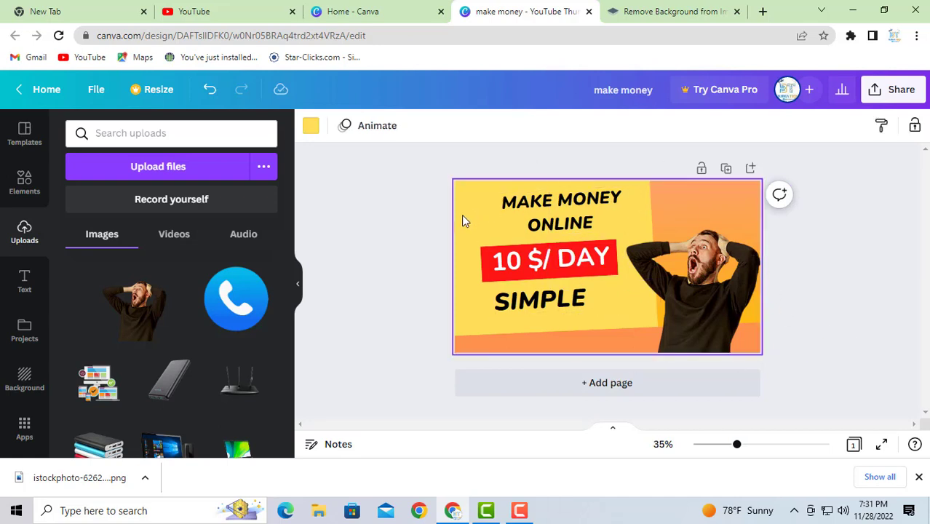
{"action": "left_click", "coordinate": [311, 127]}
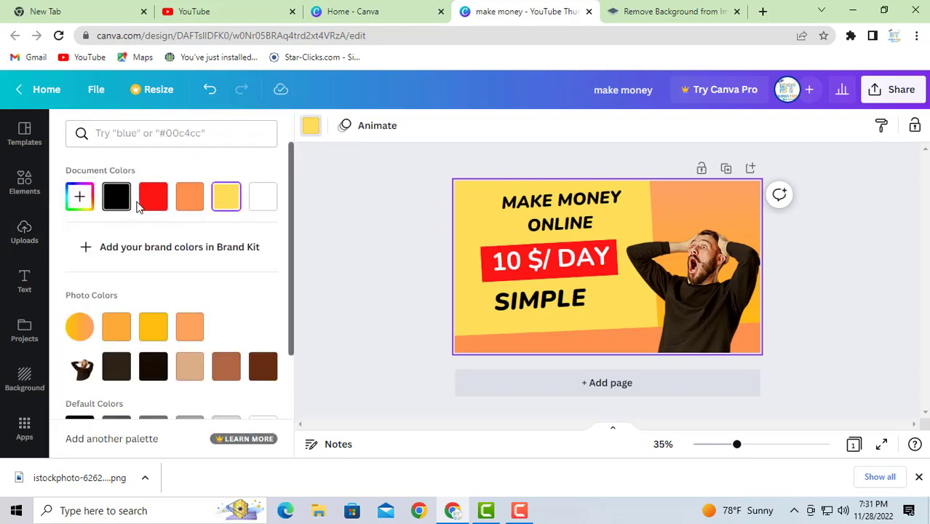
{"action": "scroll", "coordinate": [151, 318], "scroll_direction": "down", "scroll_amount": 3}
{"action": "left_click", "coordinate": [191, 222]}
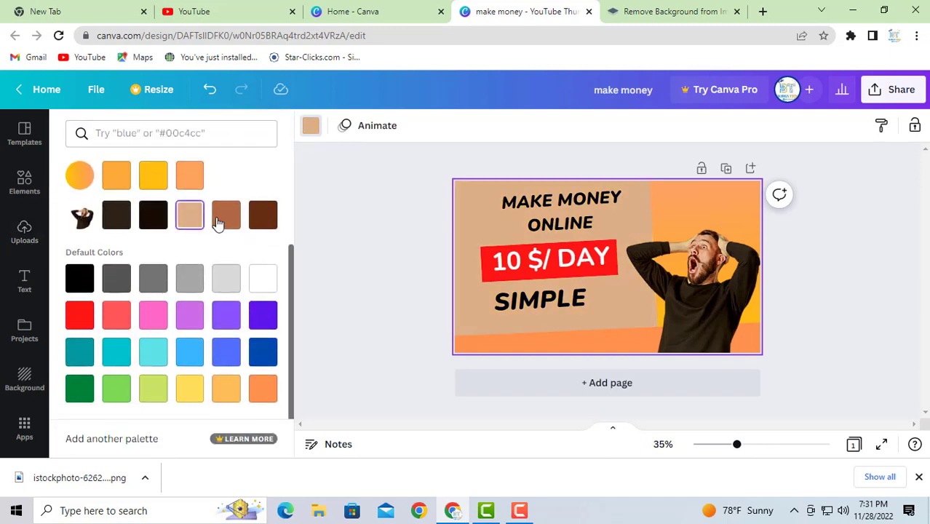
{"action": "left_click", "coordinate": [225, 218]}
{"action": "left_click", "coordinate": [259, 223]}
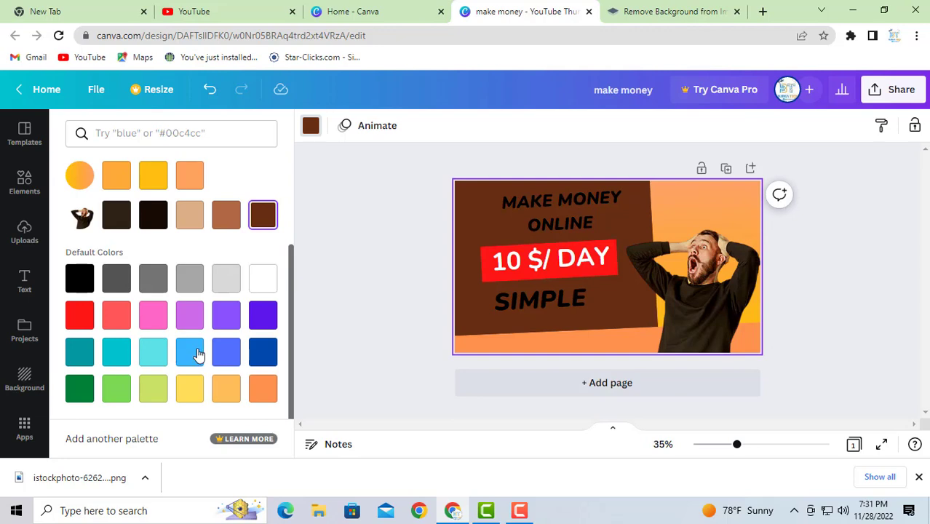
{"action": "left_click", "coordinate": [198, 353]}
{"action": "left_click", "coordinate": [259, 357]}
{"action": "left_click", "coordinate": [162, 351]}
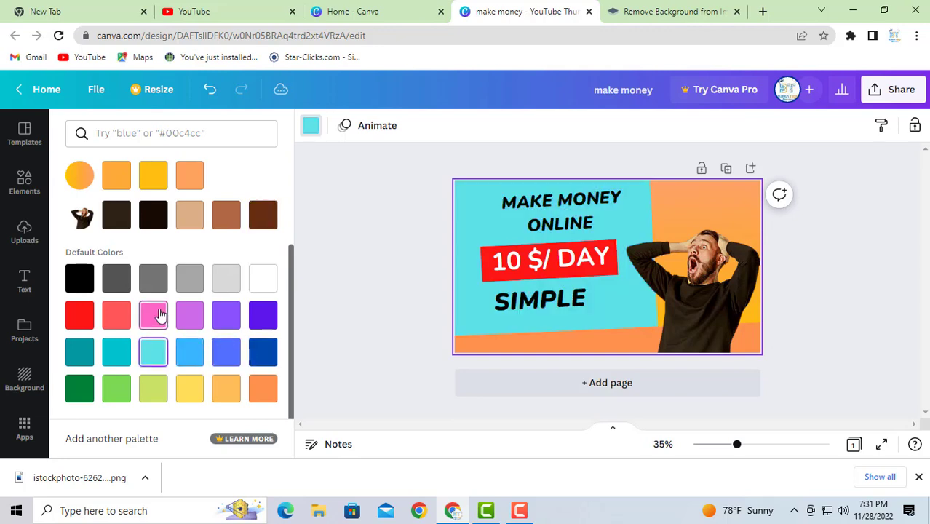
Step: Try pink, coral, red and darker blue shades on the thumbnail's background
{"action": "left_click", "coordinate": [156, 313]}
{"action": "left_click", "coordinate": [108, 313]}
{"action": "left_click", "coordinate": [86, 313]}
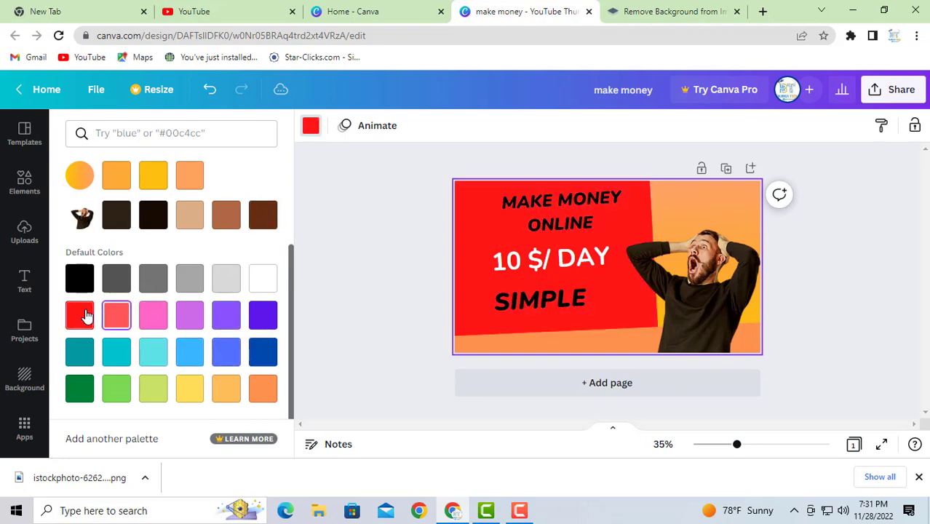
{"action": "left_click", "coordinate": [226, 351]}
{"action": "left_click", "coordinate": [263, 352]}
{"action": "left_click", "coordinate": [227, 351]}
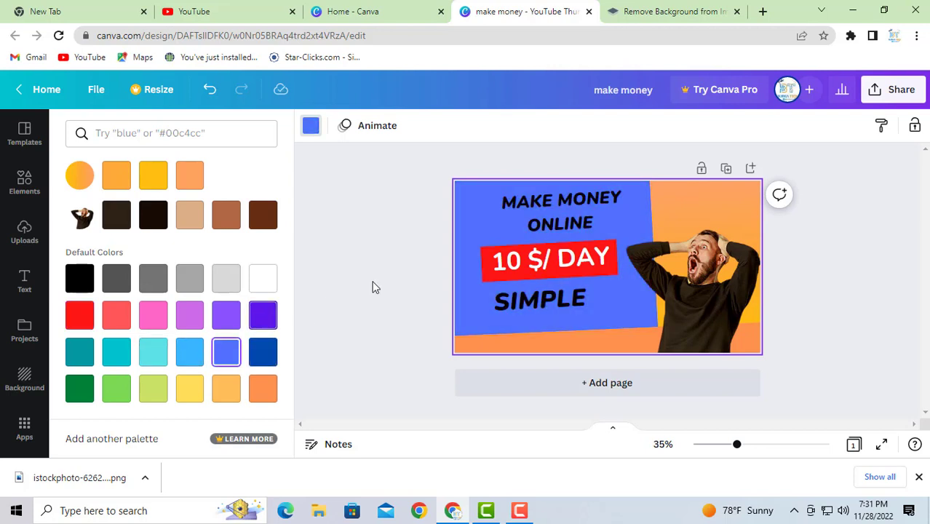
Step: Set the thumbnail's background to the golden yellow from the photo colours
{"action": "left_click", "coordinate": [188, 182]}
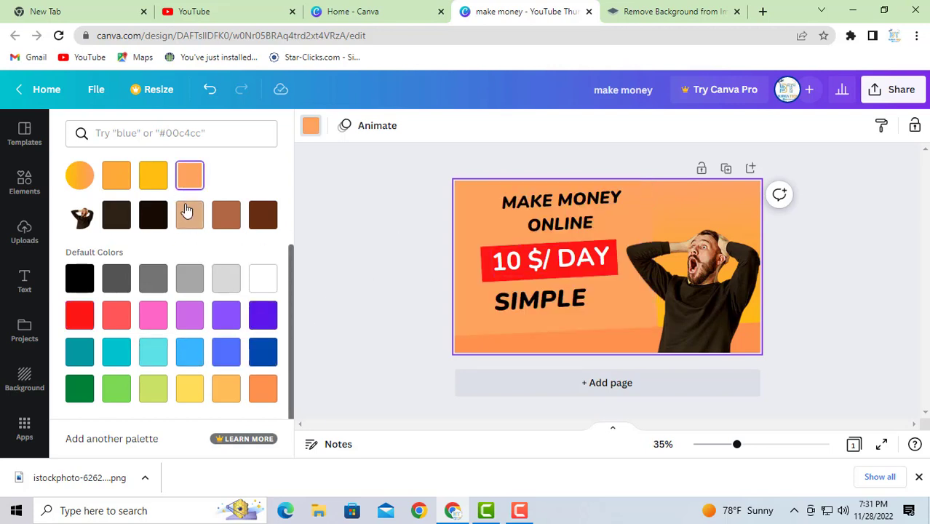
{"action": "left_click", "coordinate": [153, 176]}
{"action": "left_click", "coordinate": [741, 218]}
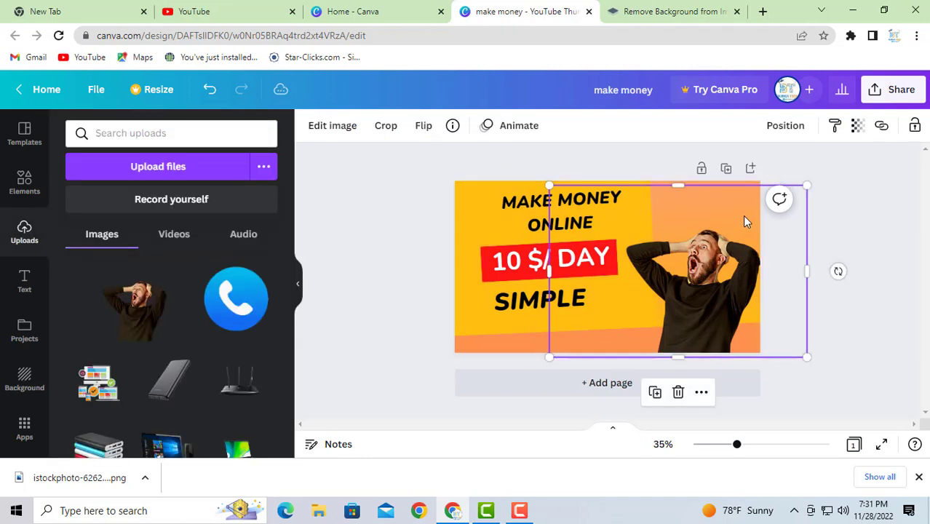
{"action": "left_click", "coordinate": [510, 341]}
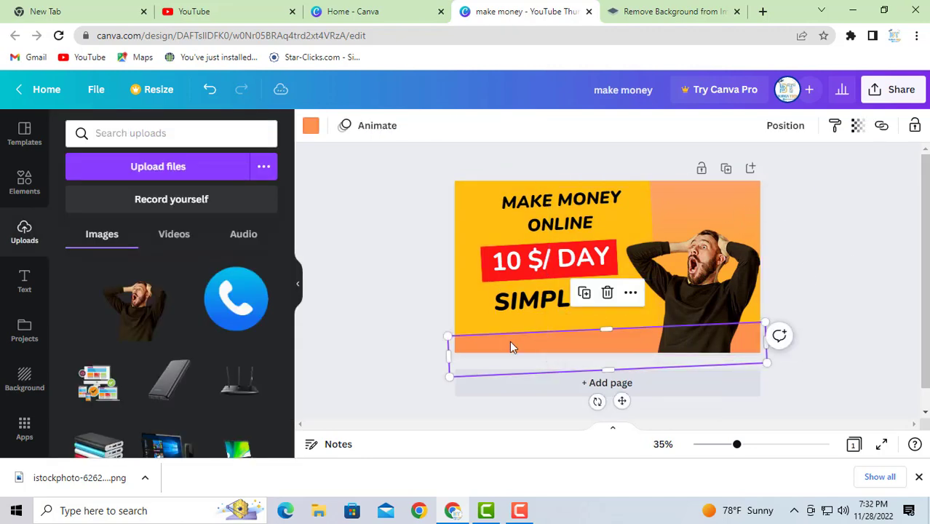
{"action": "left_click", "coordinate": [748, 196]}
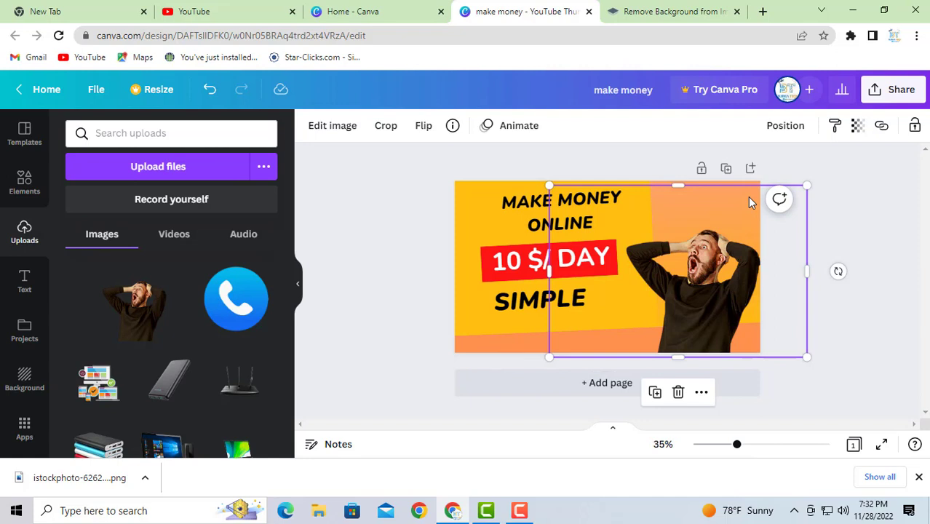
{"action": "left_click", "coordinate": [521, 338]}
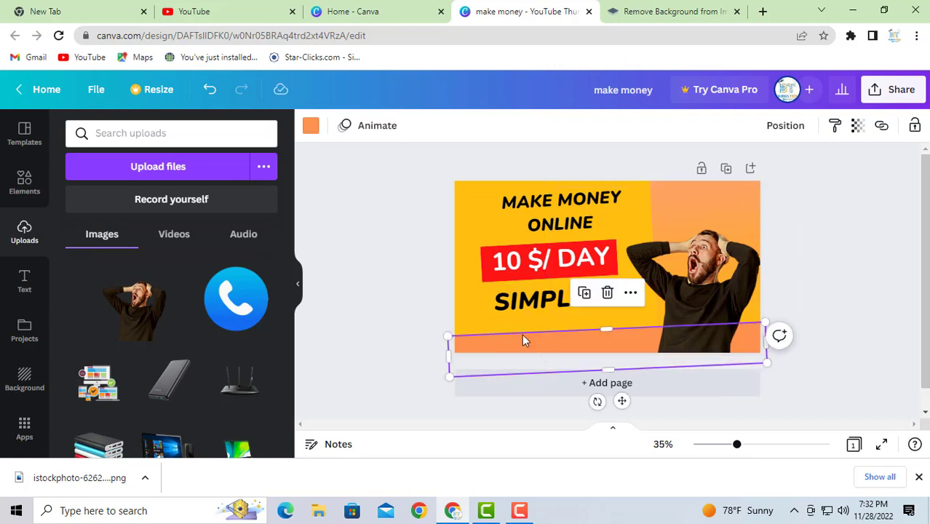
Step: Add a heading reading "afaan oromoo" on the orange strip along the thumbnail's lower edge, below "SIMPLE"
{"action": "left_click", "coordinate": [26, 283]}
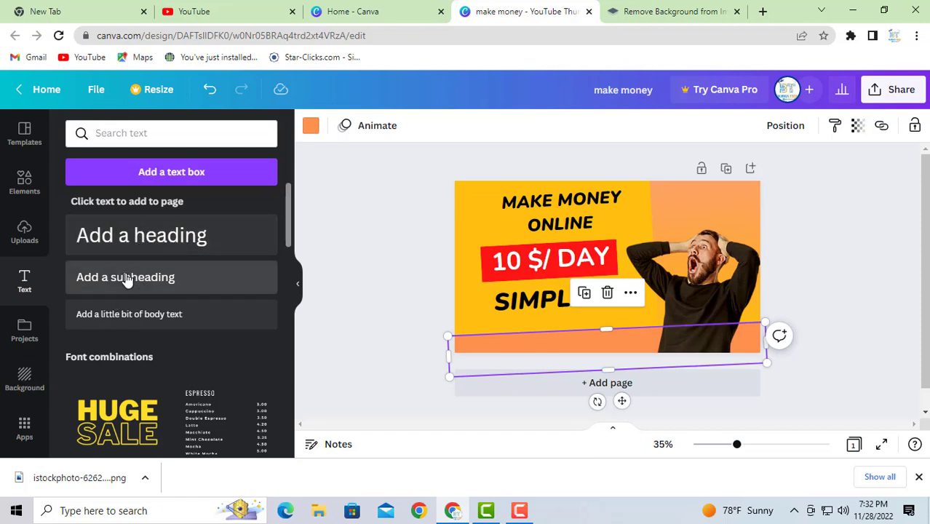
{"action": "left_click_drag", "start_coordinate": [145, 238], "coordinate": [542, 329]}
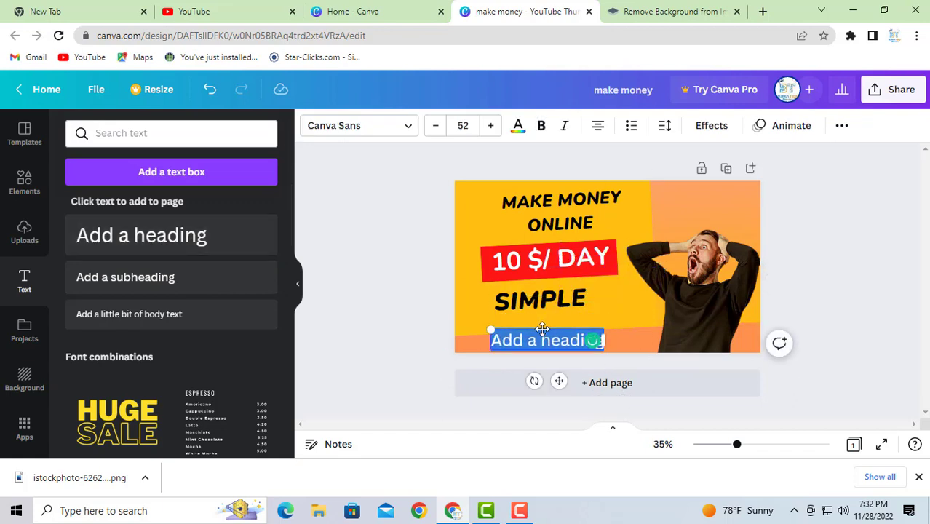
{"action": "type", "text": "a"}
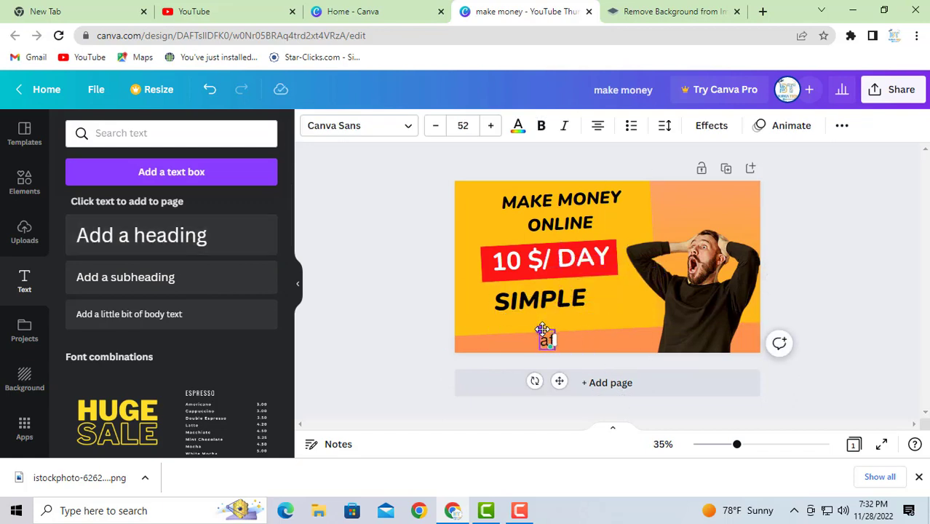
{"action": "type", "text": "faan oromoio"}
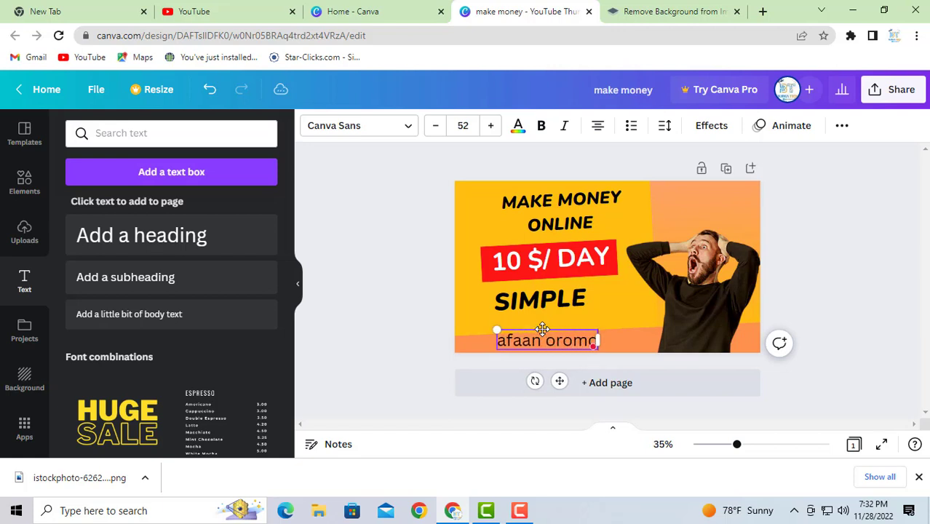
{"action": "key", "text": "BackSpace"}
{"action": "key", "text": "BackSpace"}
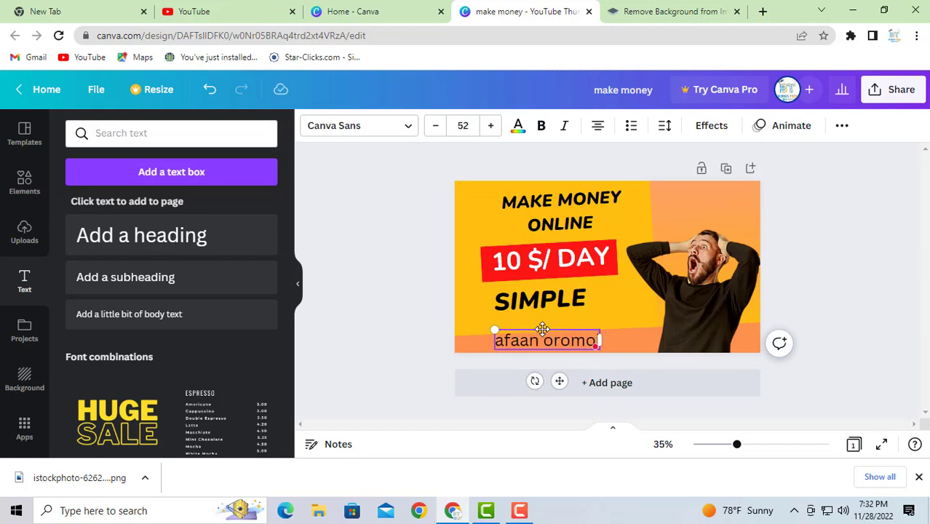
{"action": "type", "text": "o"}
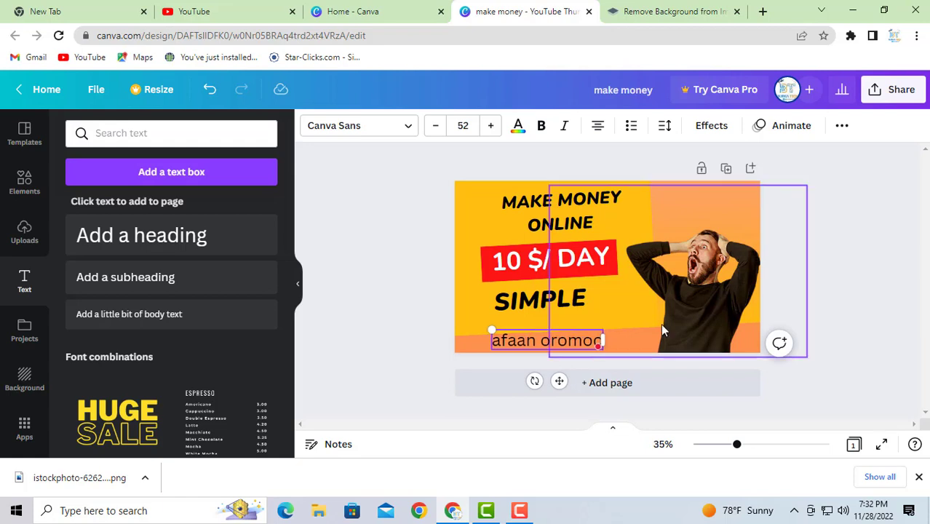
Step: Try orange, black and white on the "afaan oromoo" text, and settle on dark blue from the default colours
{"action": "left_click", "coordinate": [518, 125]}
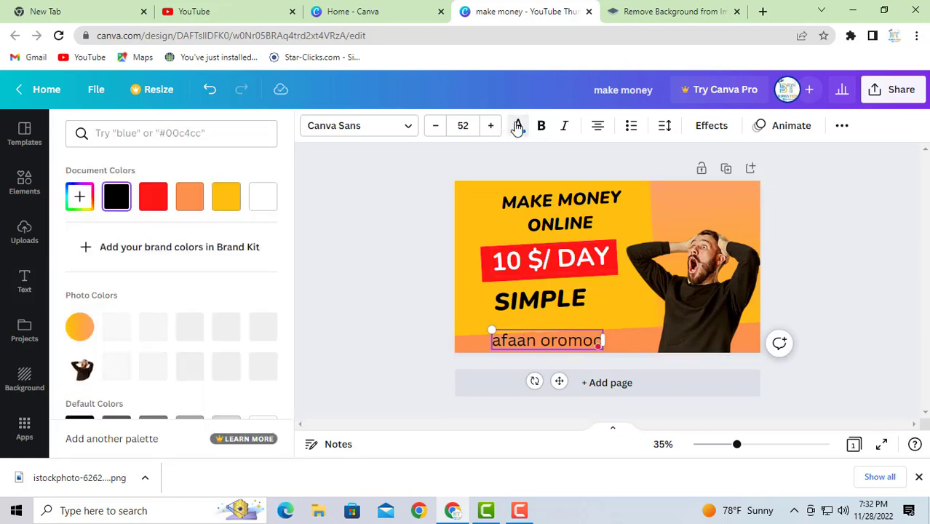
{"action": "left_click", "coordinate": [189, 197]}
{"action": "left_click", "coordinate": [115, 196]}
{"action": "scroll", "coordinate": [201, 338], "scroll_direction": "down", "scroll_amount": 2}
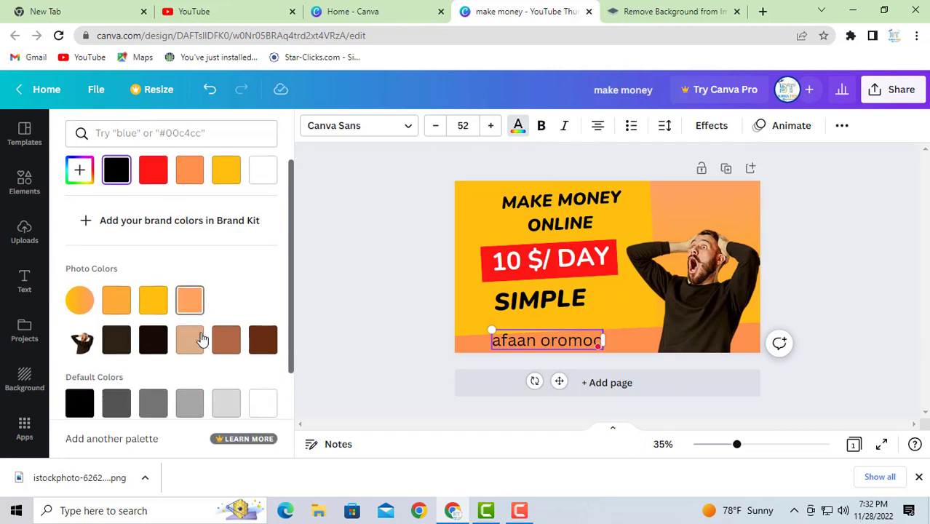
{"action": "left_click", "coordinate": [261, 294]}
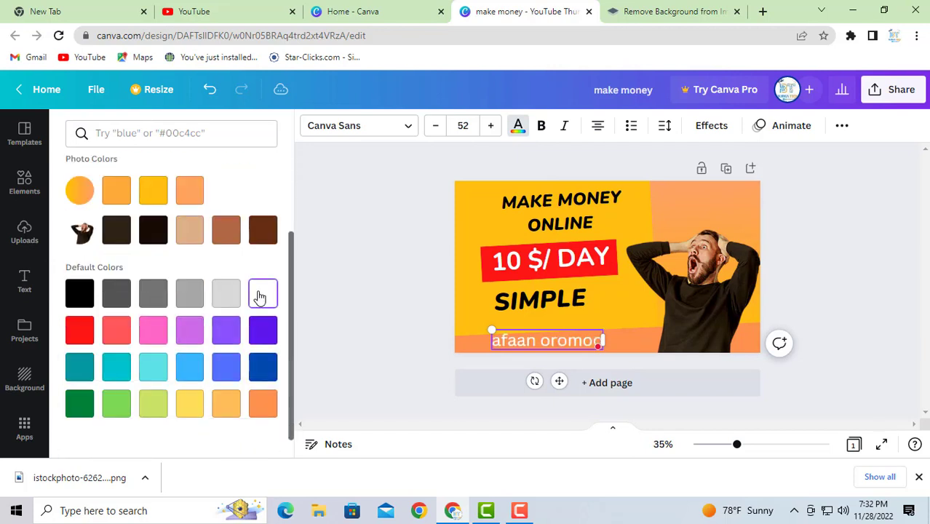
{"action": "left_click", "coordinate": [262, 367]}
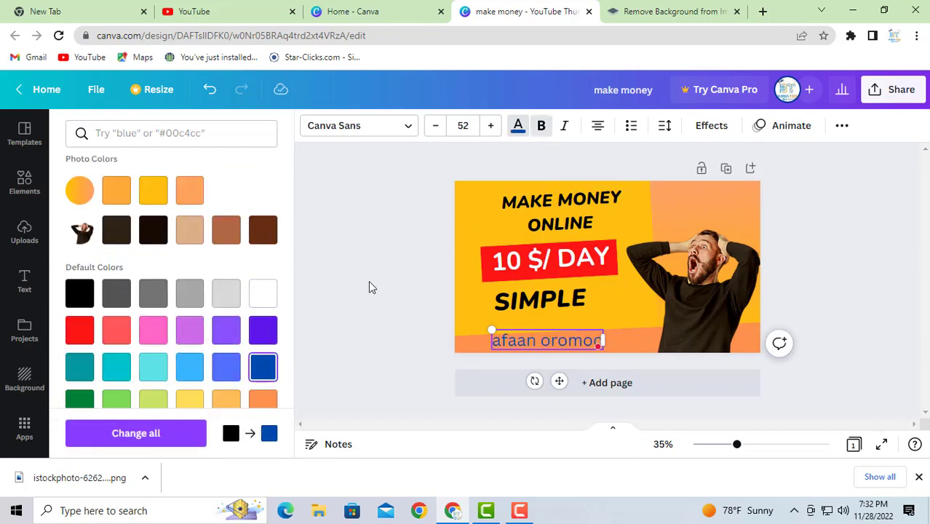
Step: Increase the font size of the "afaan oromoo" text to 54 and deselect it
{"action": "left_click", "coordinate": [491, 125]}
{"action": "left_click", "coordinate": [491, 125]}
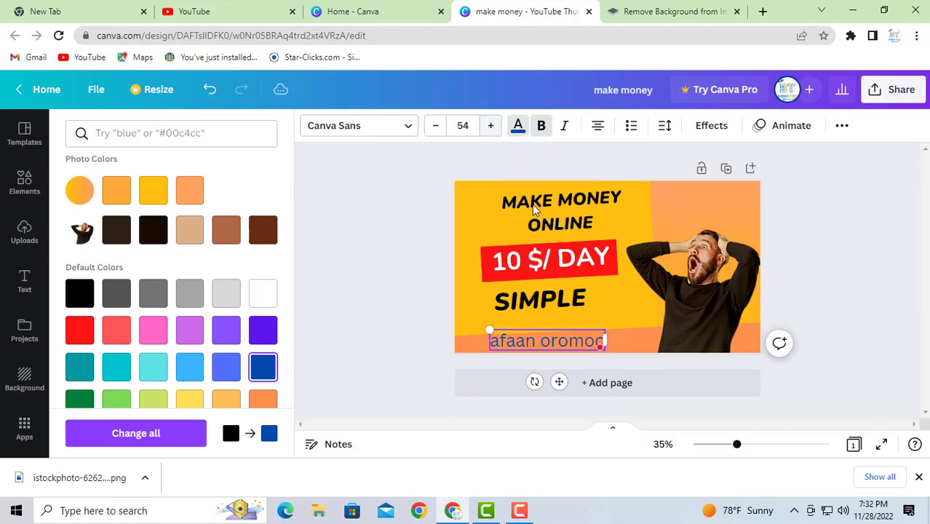
{"action": "left_click", "coordinate": [844, 270]}
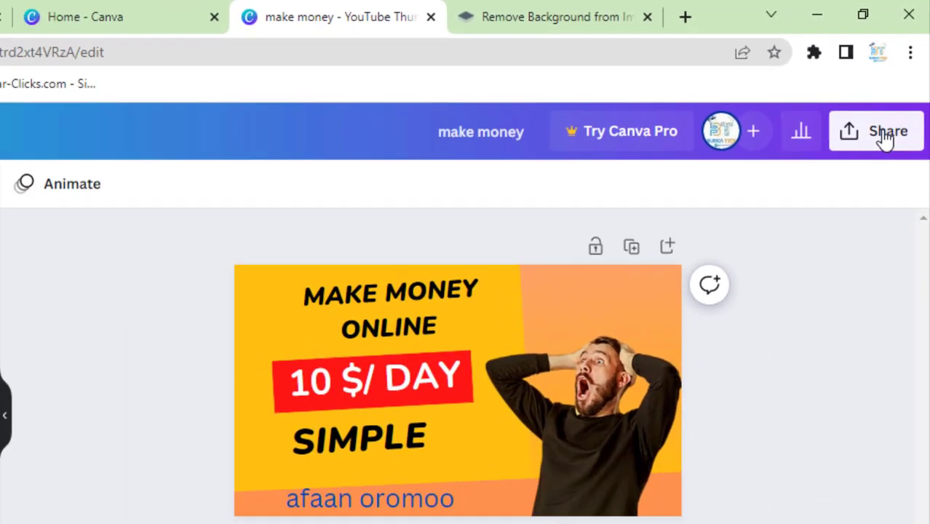
Step: Download the finished thumbnail as a PNG and open make money.png to check it, then return to the design
{"action": "left_click", "coordinate": [870, 164]}
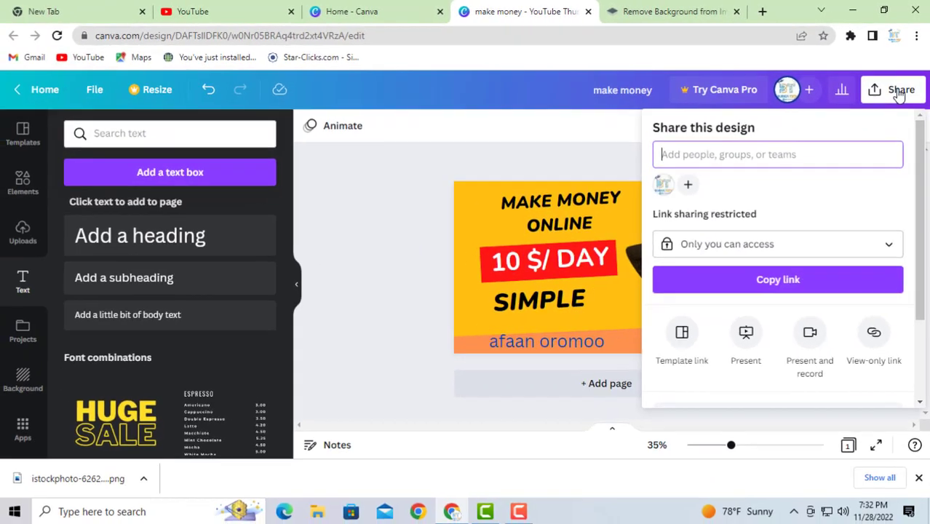
{"action": "scroll", "coordinate": [772, 239], "scroll_direction": "down", "scroll_amount": 2}
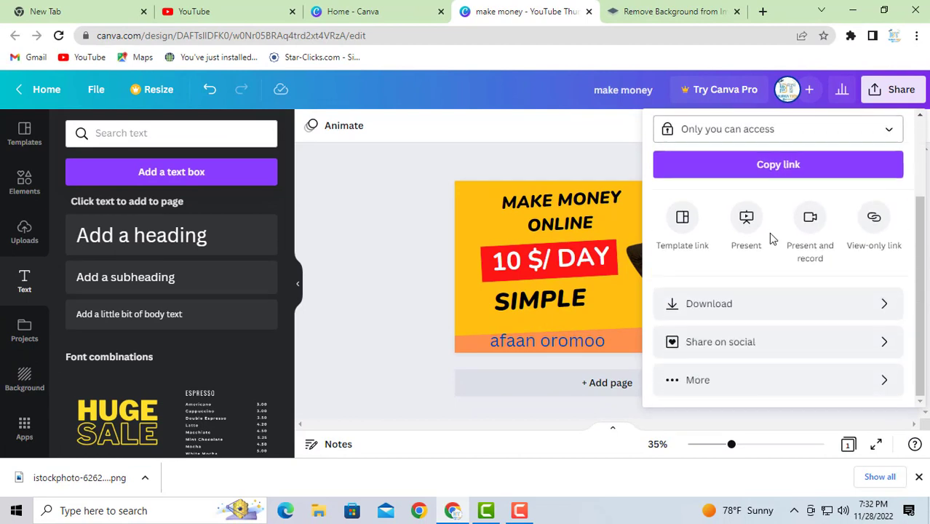
{"action": "left_click", "coordinate": [737, 309]}
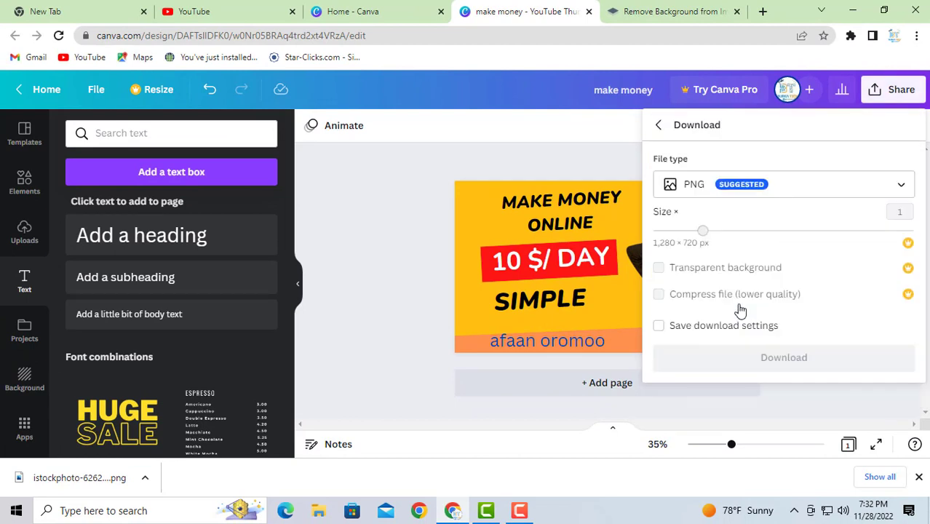
{"action": "left_click", "coordinate": [781, 357]}
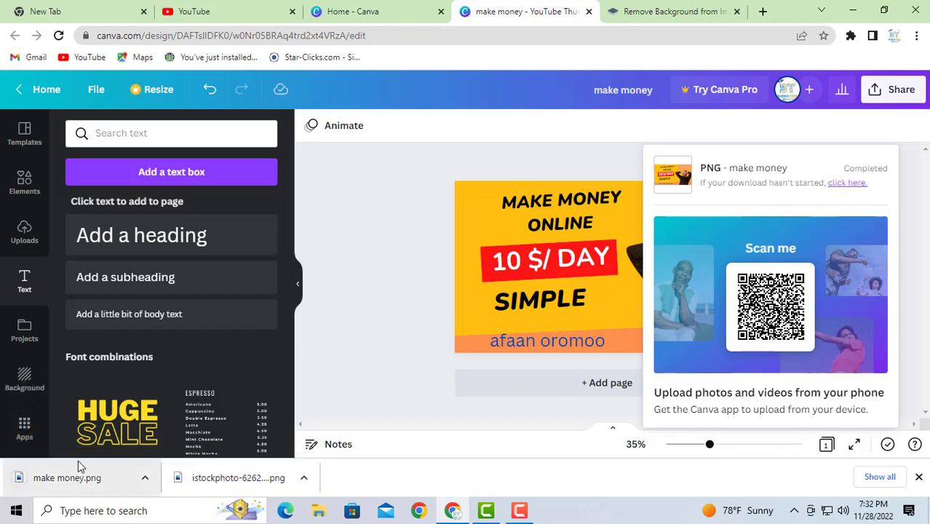
{"action": "left_click", "coordinate": [64, 483]}
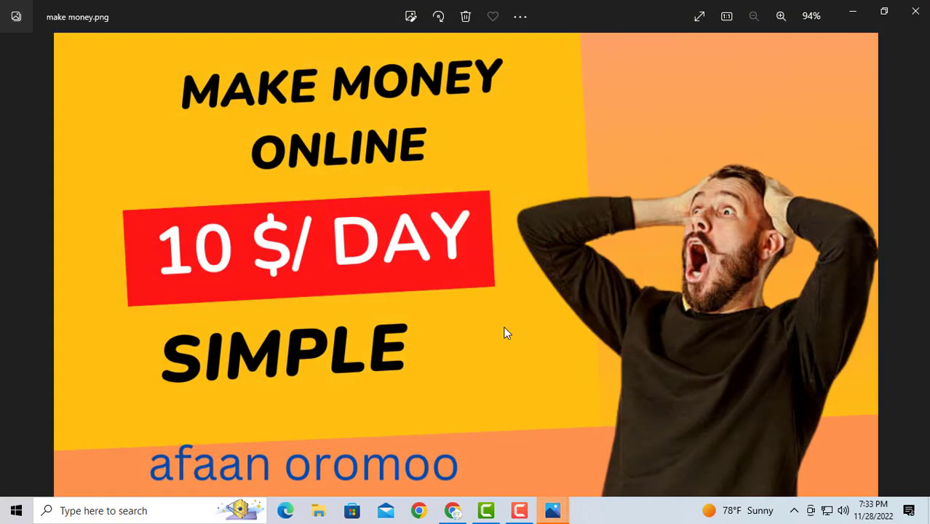
{"action": "left_click", "coordinate": [854, 14]}
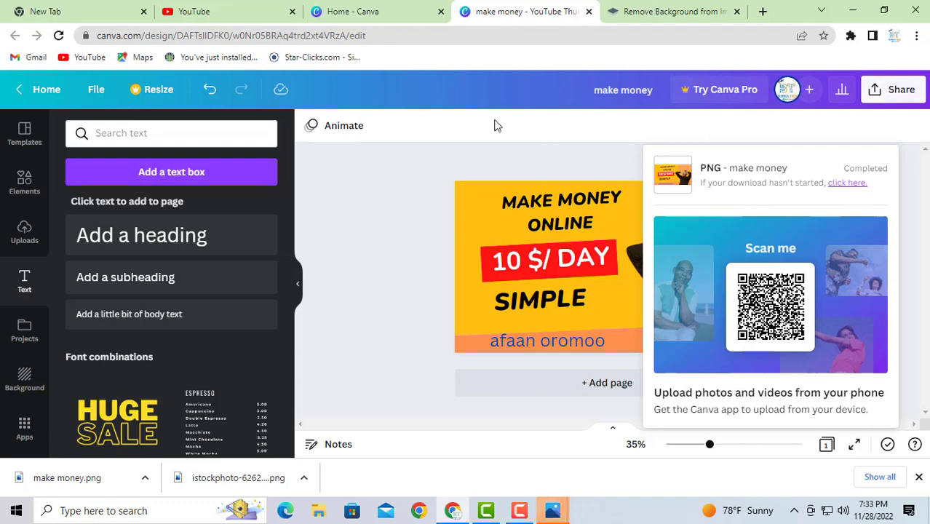
{"action": "left_click", "coordinate": [404, 8]}
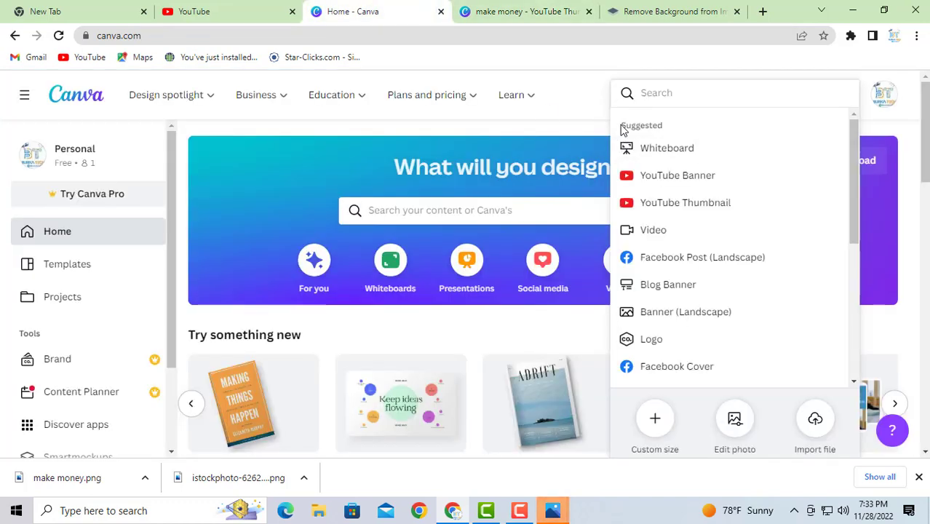
{"action": "left_click", "coordinate": [548, 8]}
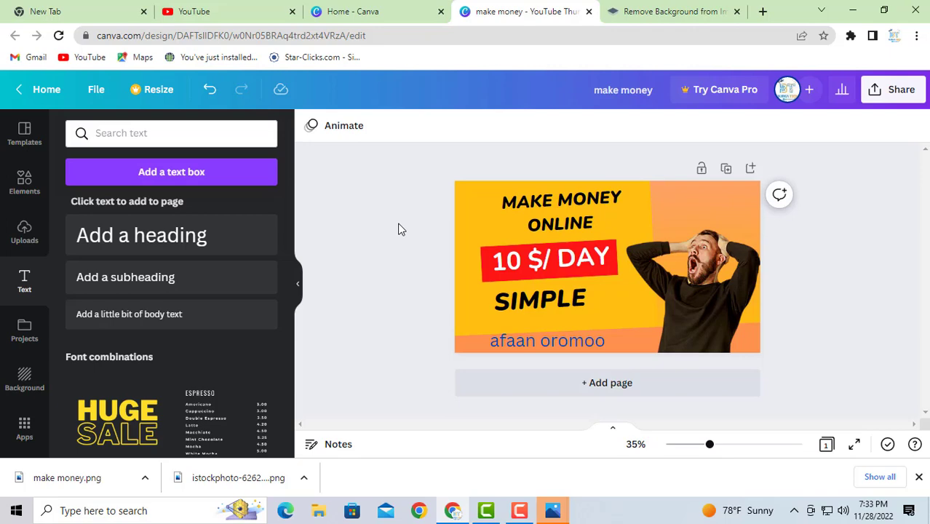
{"action": "left_click", "coordinate": [395, 9]}
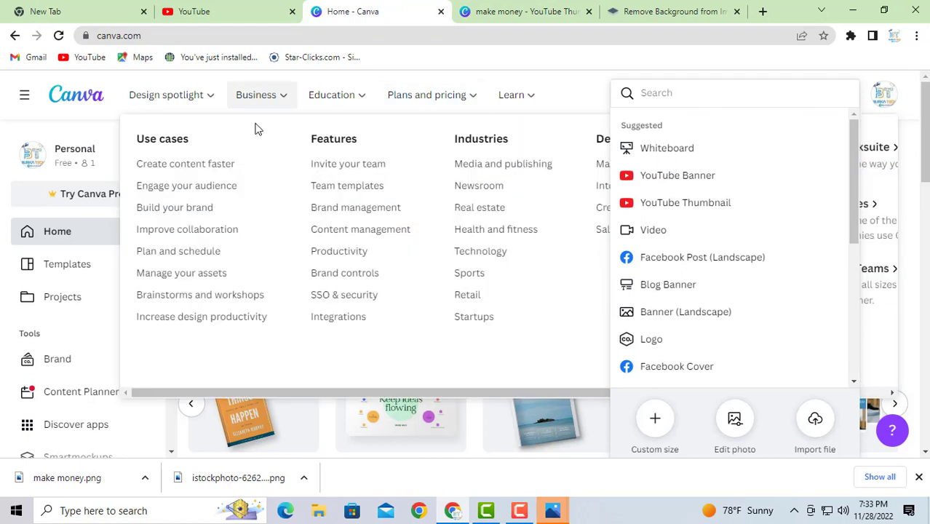